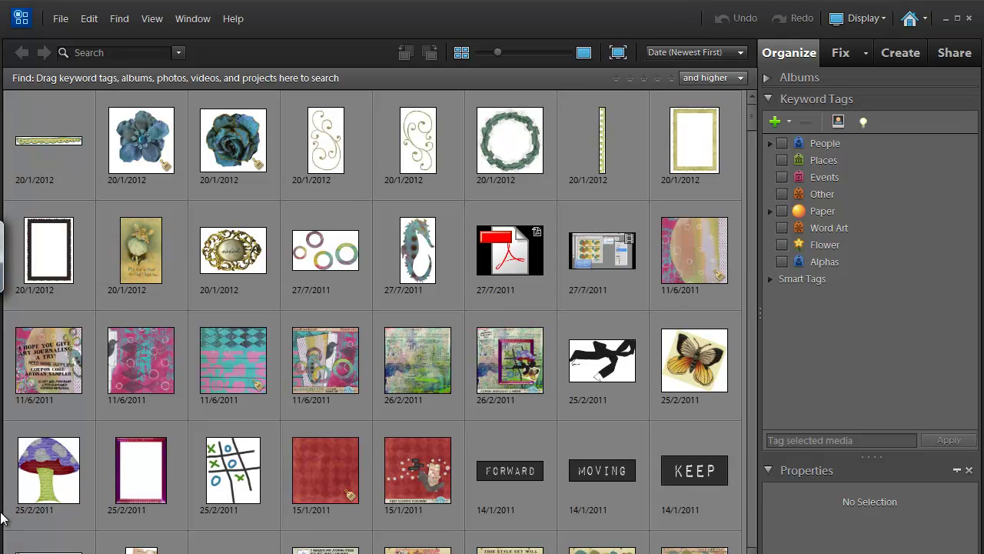
click(63, 23)
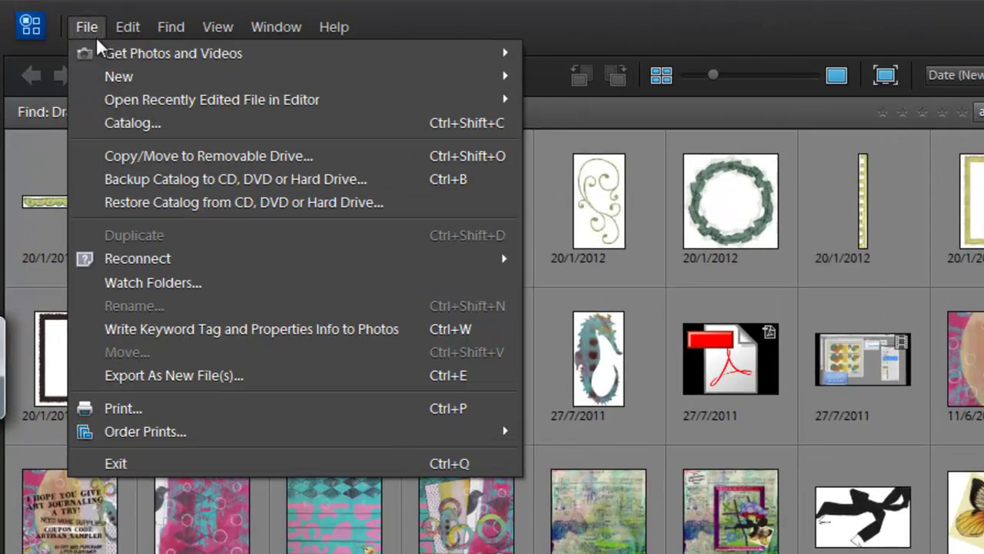
mouse_move(68, 35)
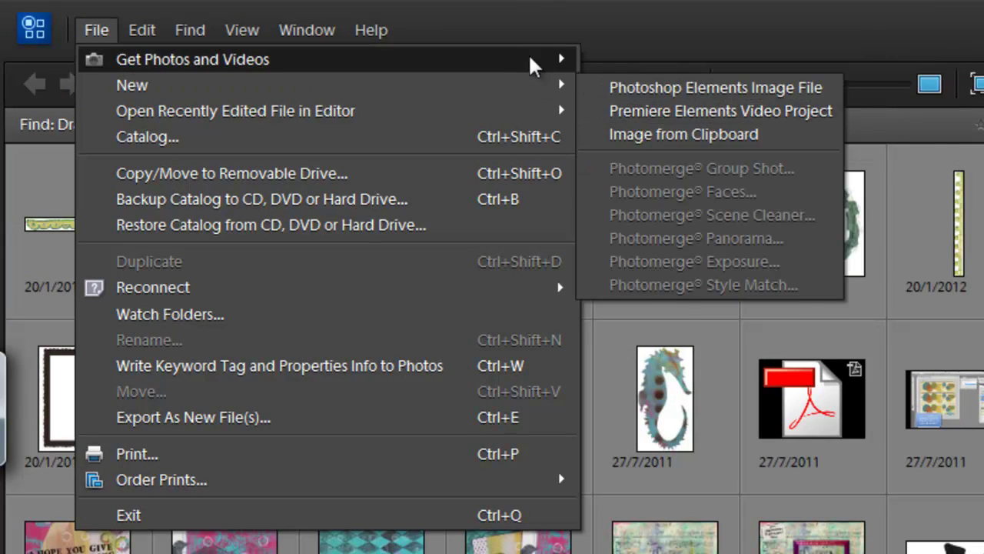
click(638, 116)
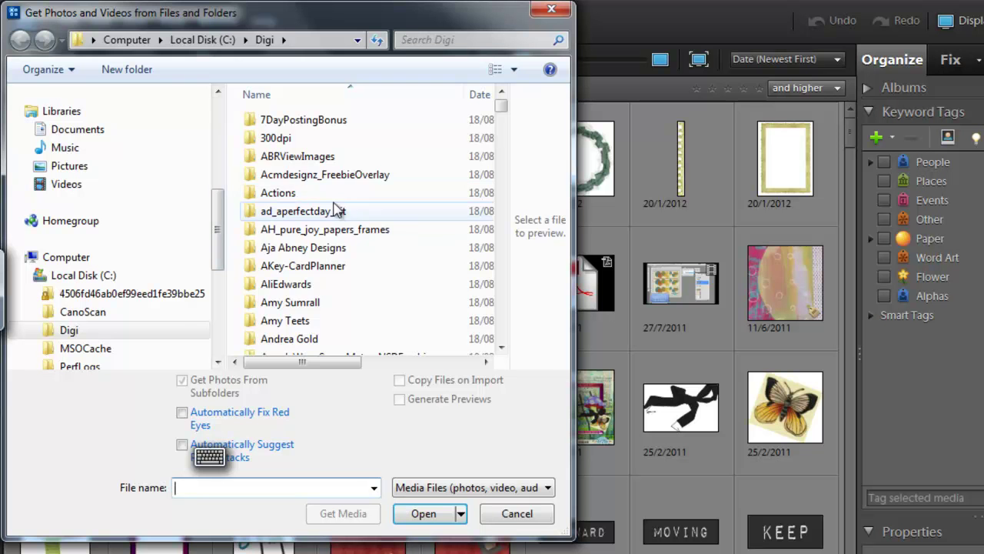
drag(501, 111, 502, 133)
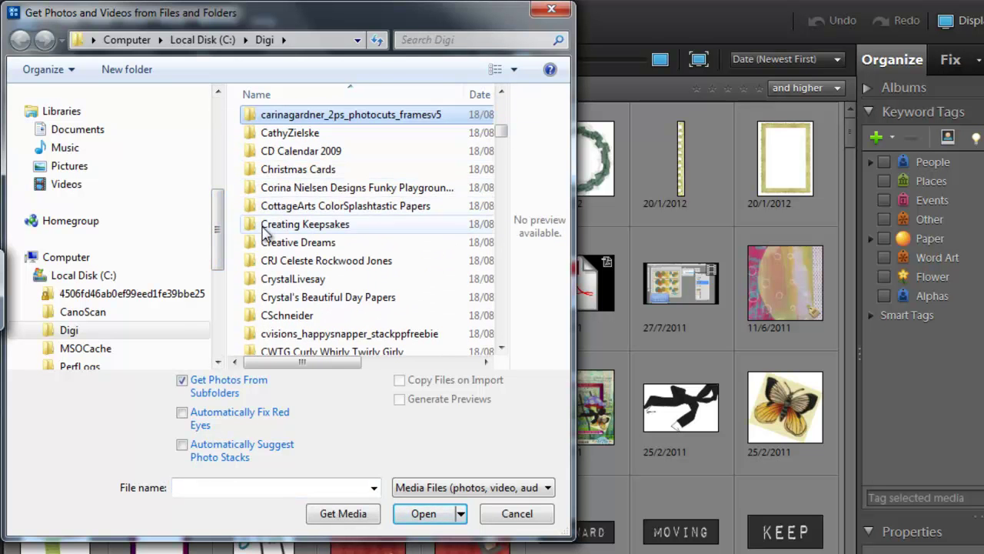
click(260, 316)
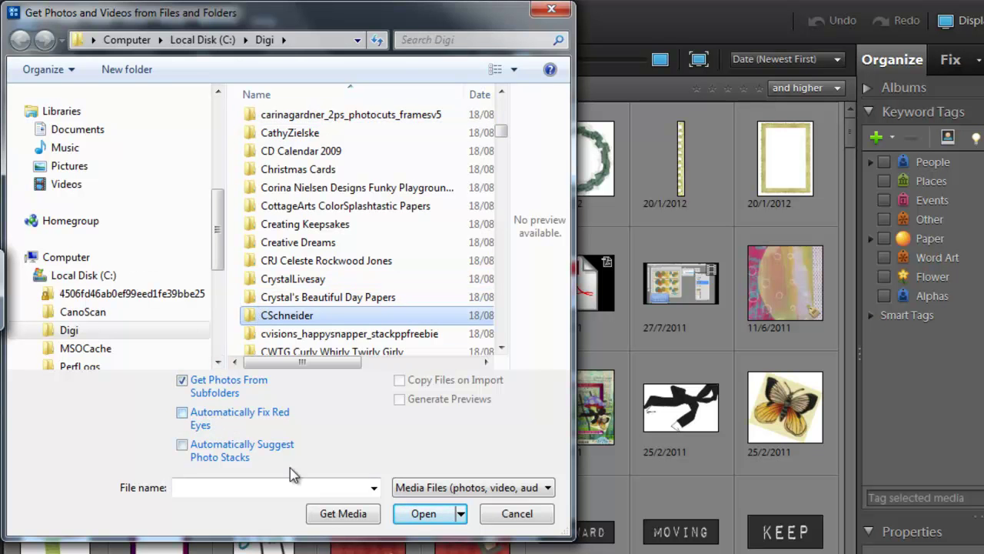
click(343, 513)
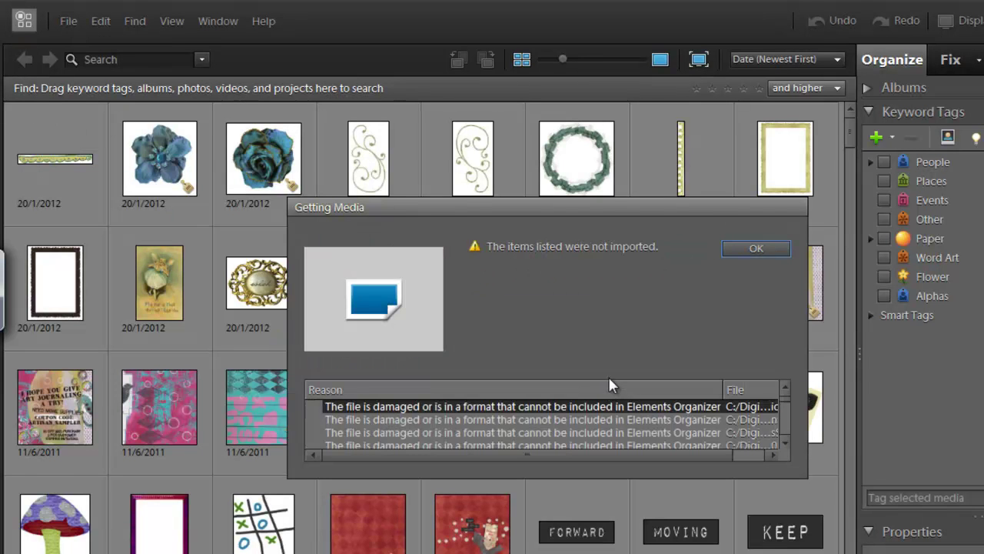
Step: Read the list of files not imported, dismiss it, and browse the newly imported templates
scroll(783, 414, up, 1)
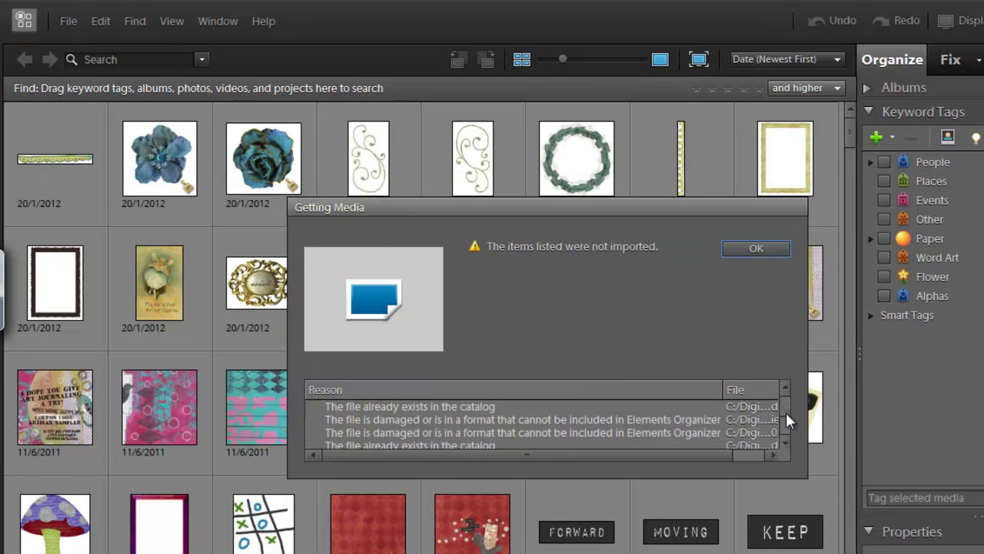
drag(786, 413, 789, 431)
drag(733, 454, 752, 454)
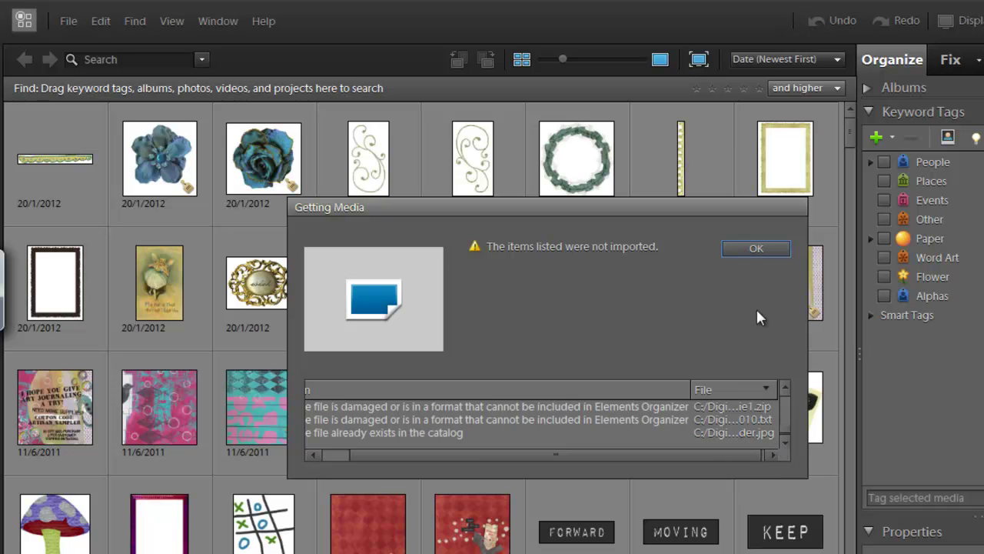
click(756, 248)
scroll(669, 450, down, 10)
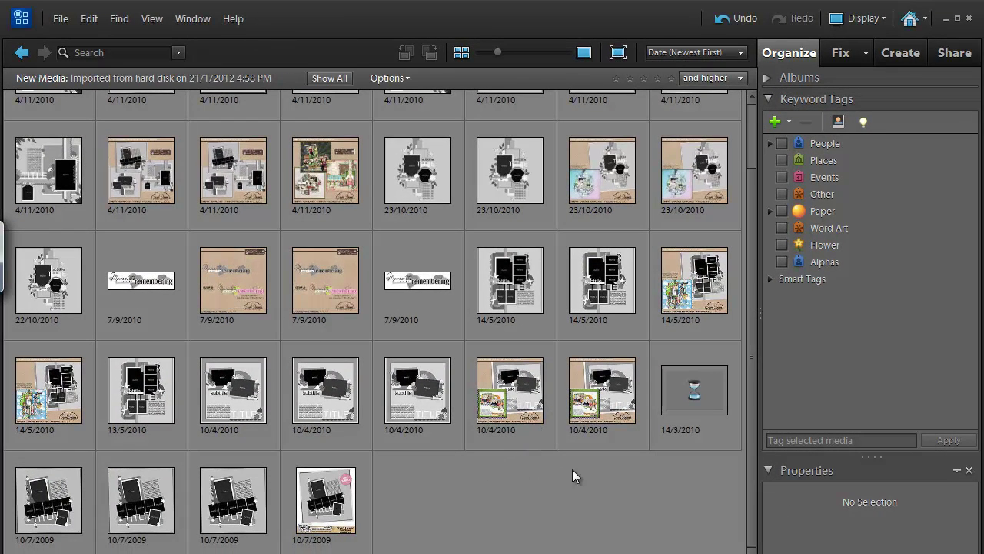
scroll(572, 469, up, 1)
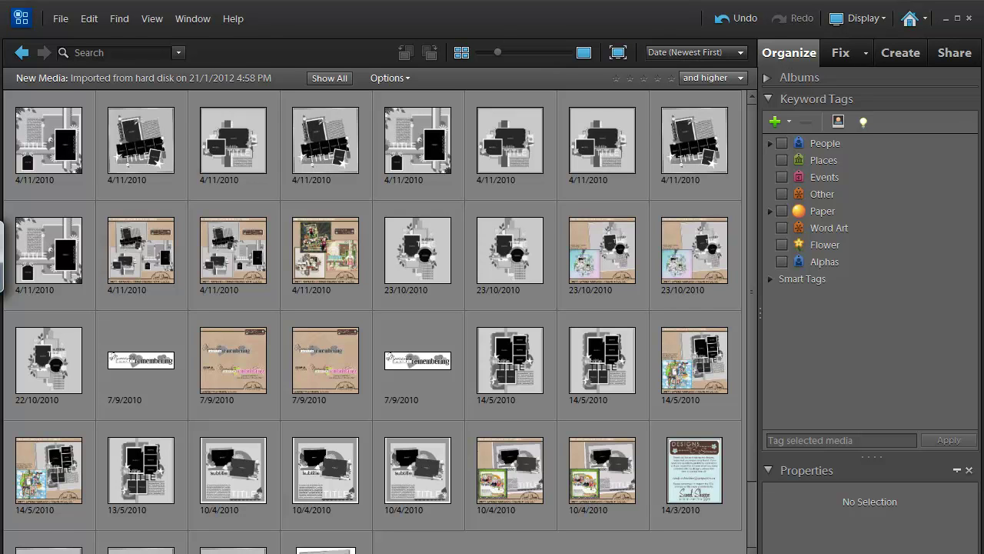
Step: Create a keyword category named Templates with a blue cube icon
click(790, 122)
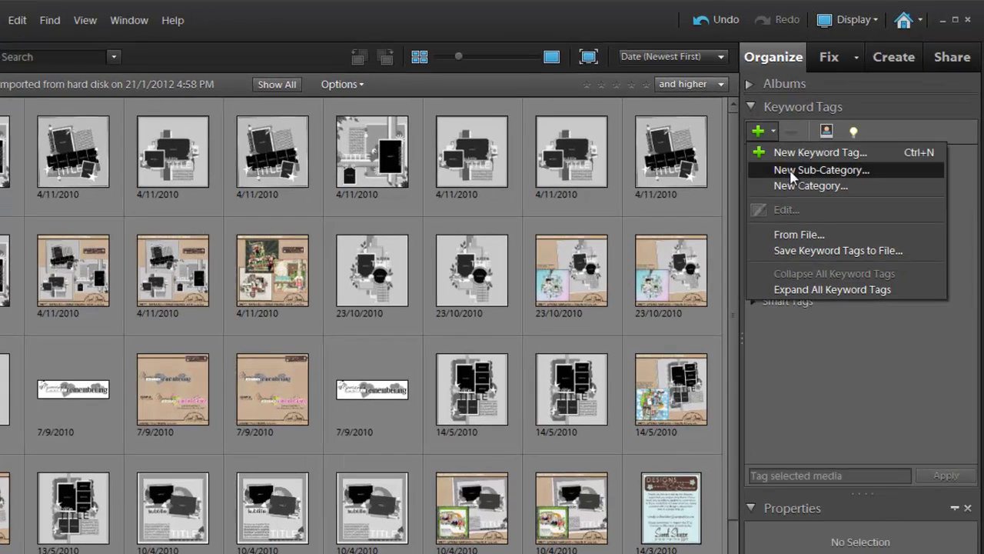
click(792, 185)
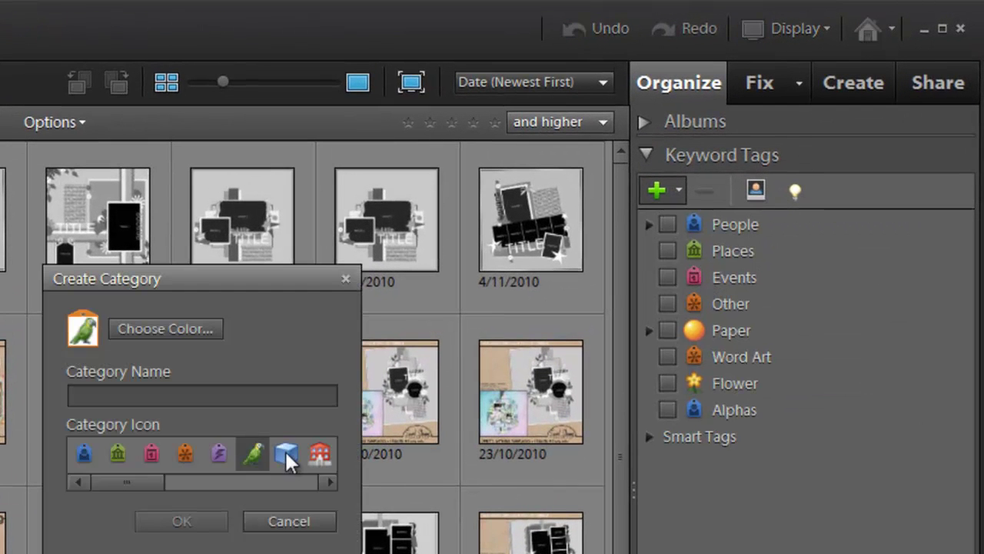
click(504, 312)
click(201, 392)
text(Tem)
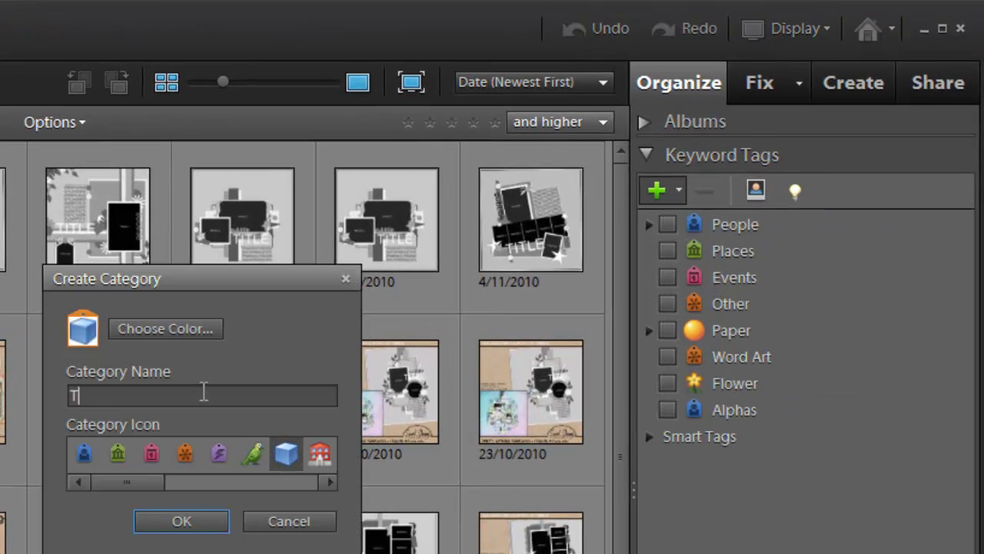
text(plates)
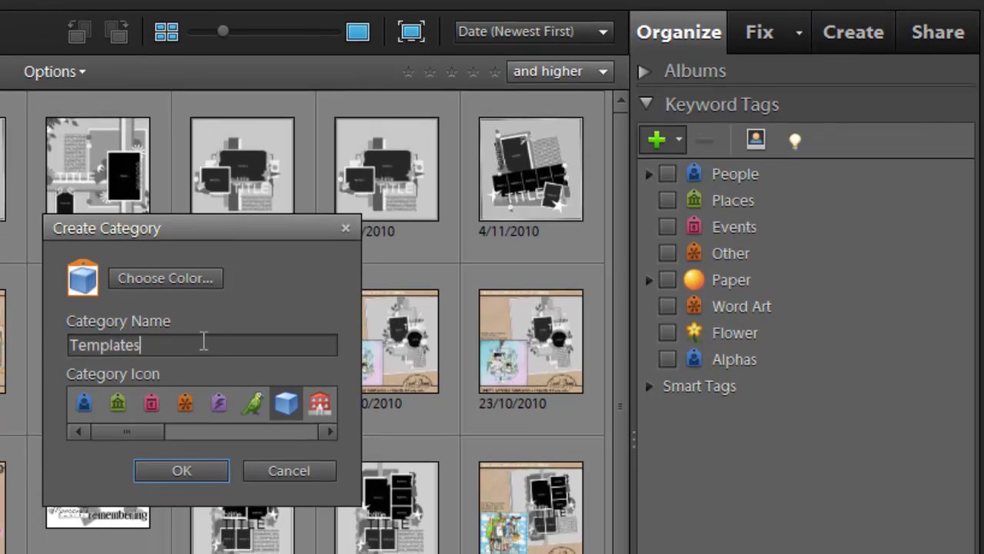
click(170, 475)
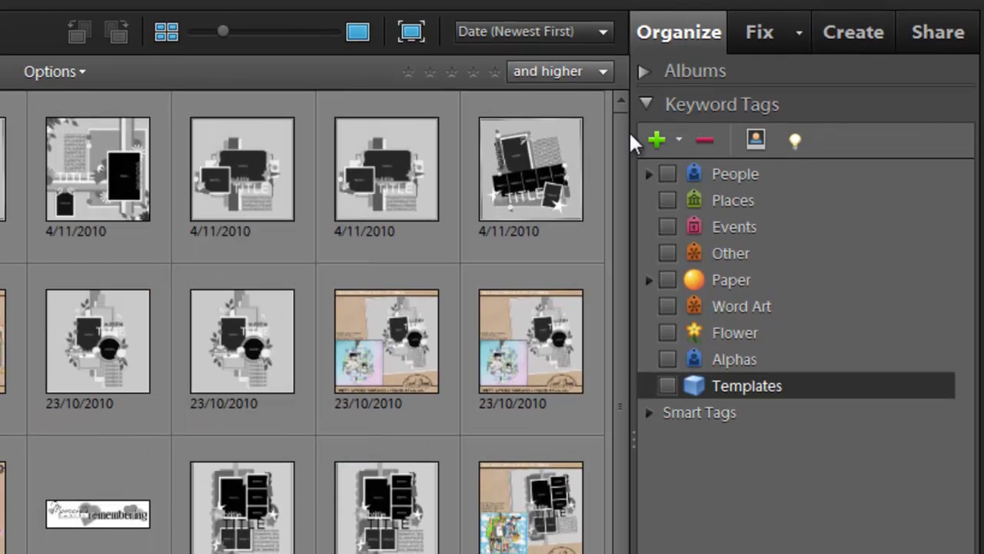
Step: Create a keyword category named Previews with a purple icon
click(676, 136)
click(703, 225)
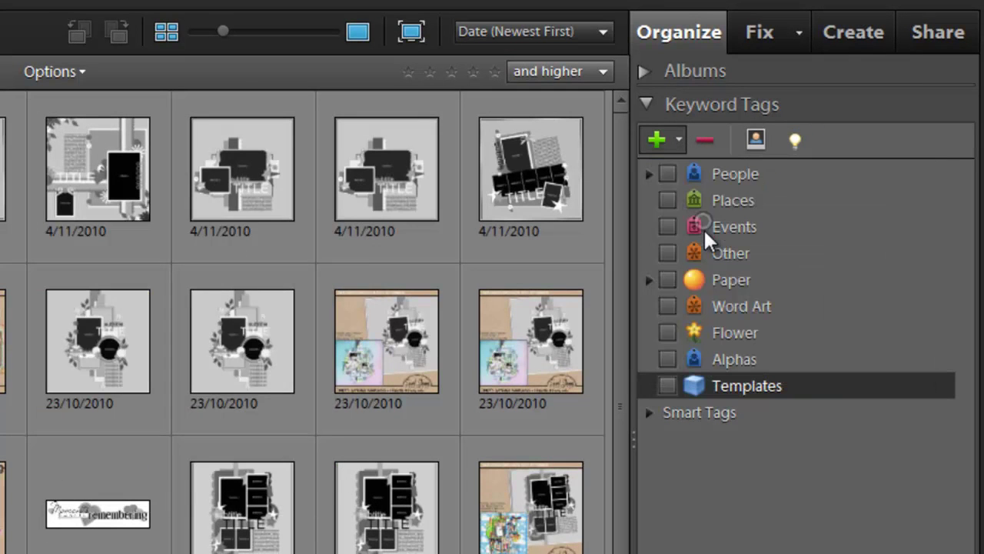
text(Previews)
click(219, 402)
click(193, 472)
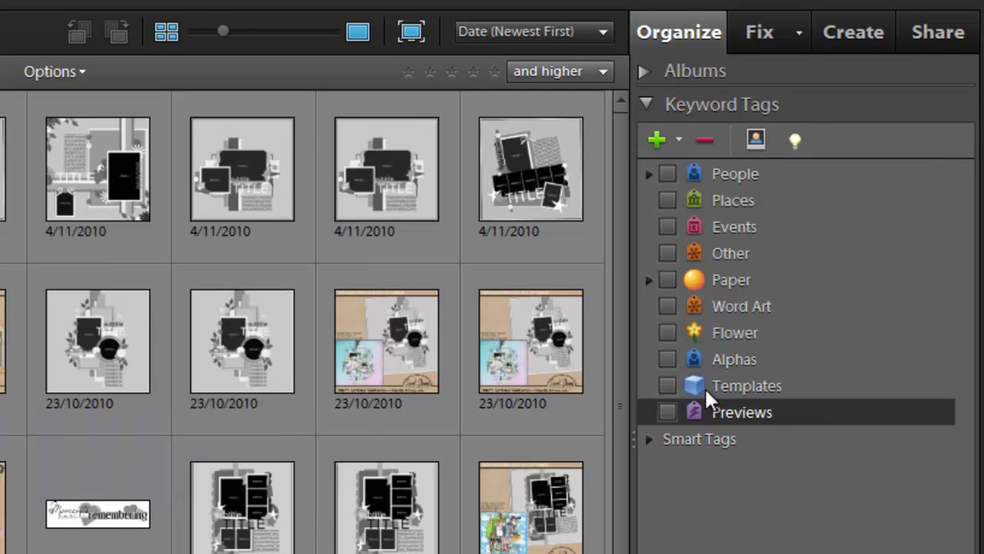
Step: Add a '2 photos' keyword tag under the Templates category
click(669, 140)
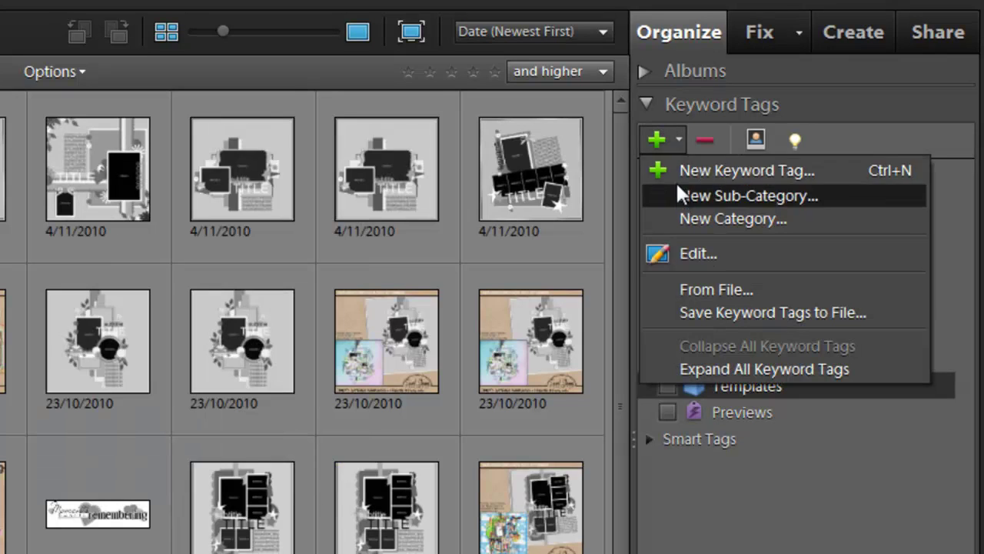
click(681, 176)
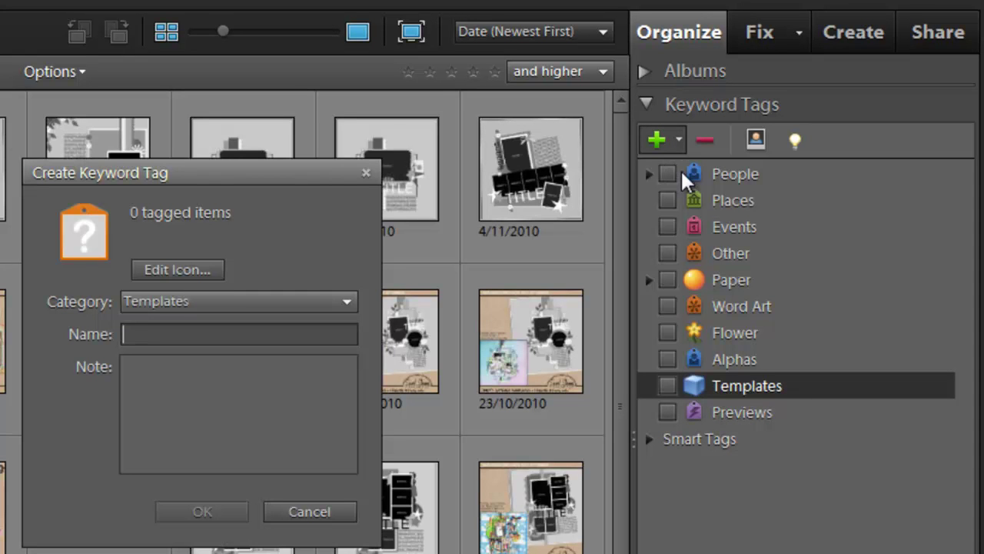
text(2 photos)
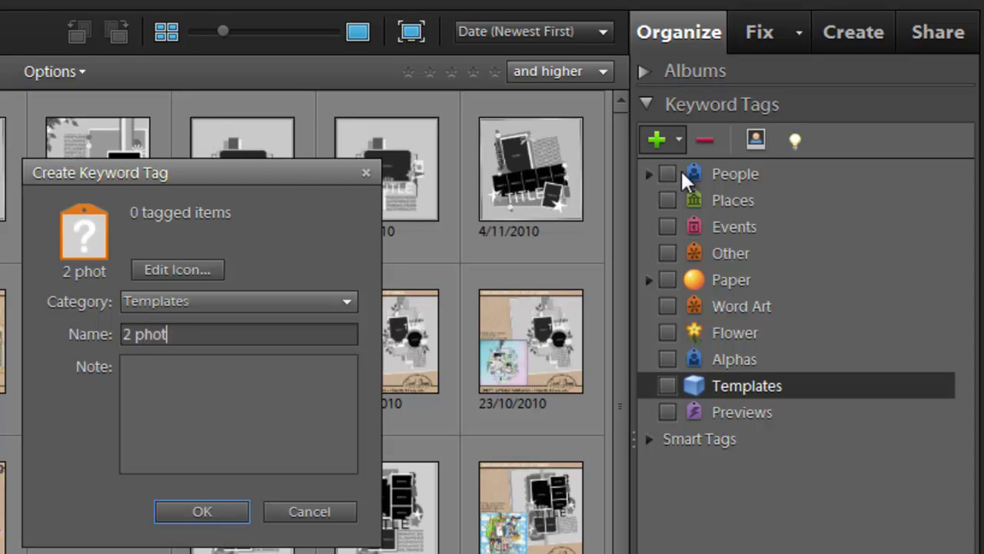
click(199, 514)
click(679, 138)
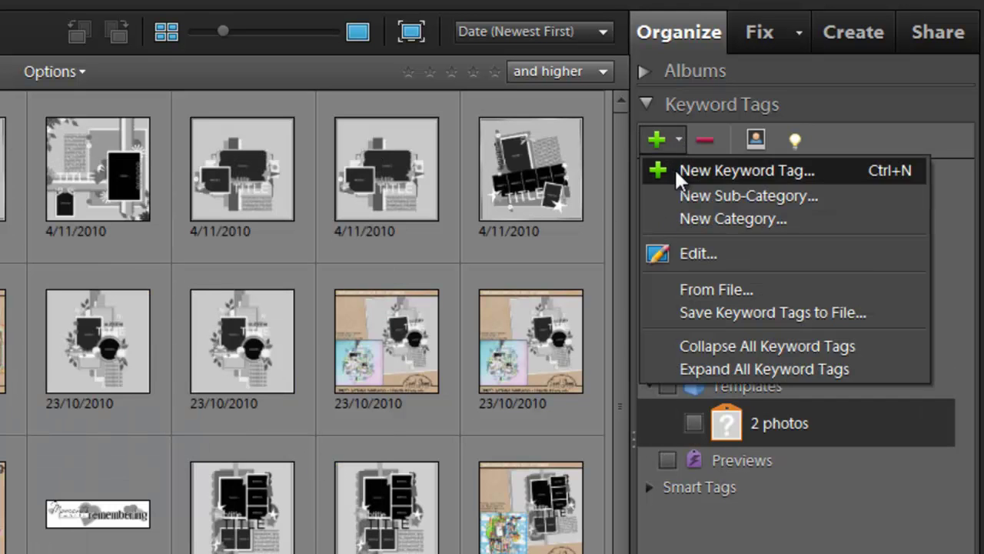
click(681, 172)
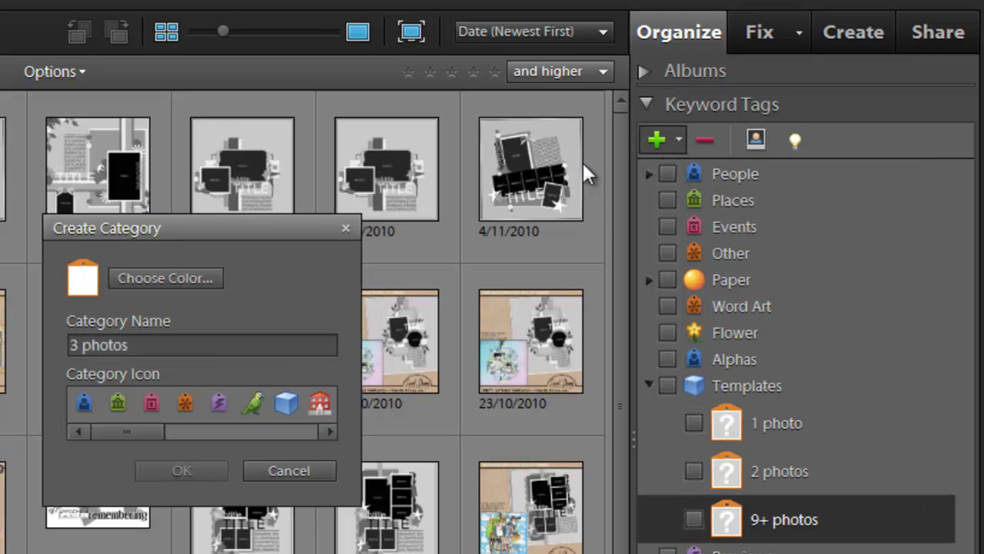
click(679, 138)
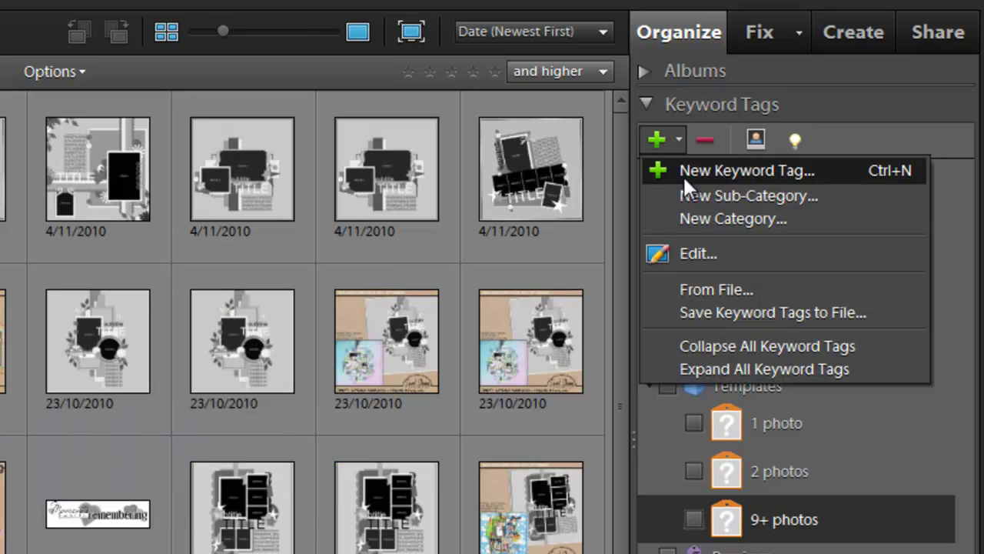
click(679, 140)
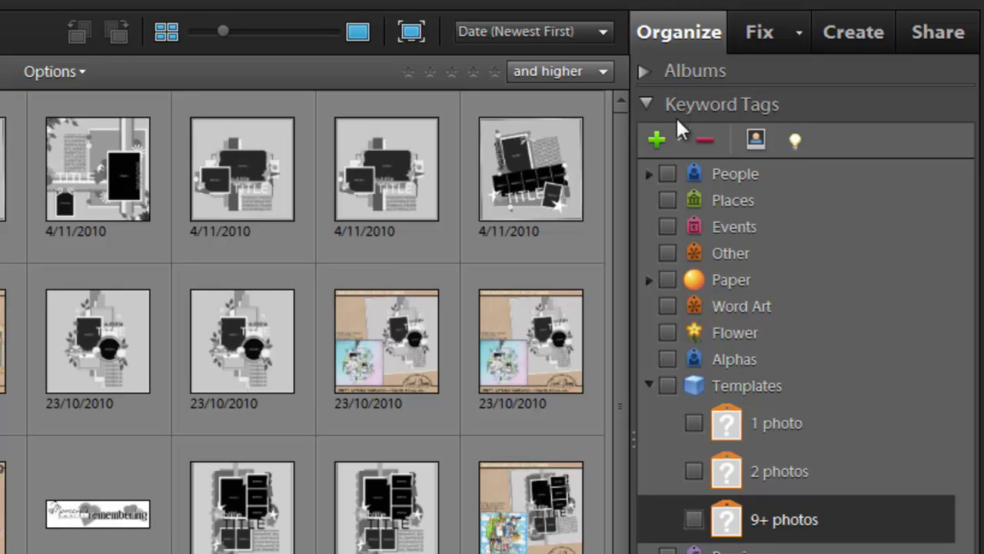
Step: Add the remaining photo-count tags under Templates, such as '3 photos' through '8 photos'
click(679, 139)
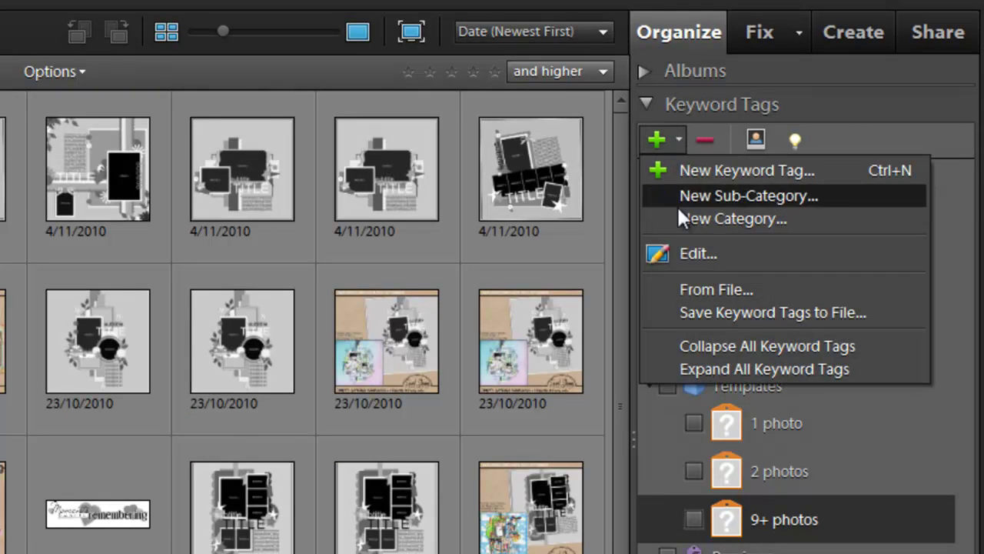
click(730, 176)
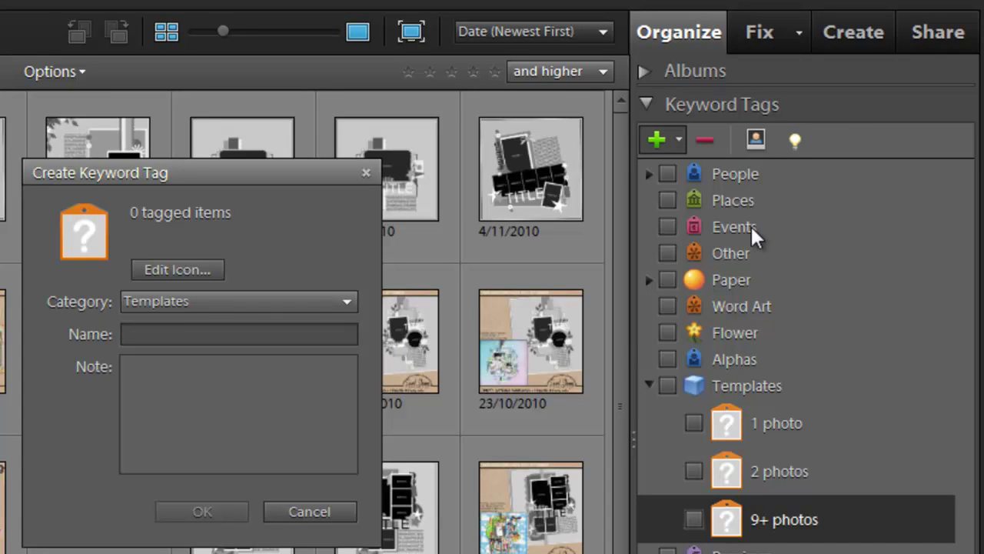
text(3)
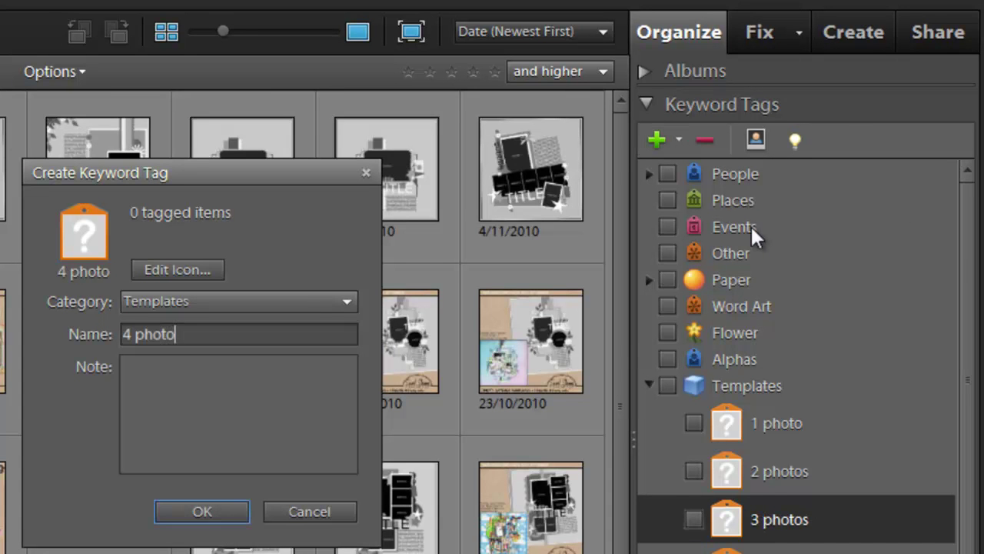
text(s)
key(Return)
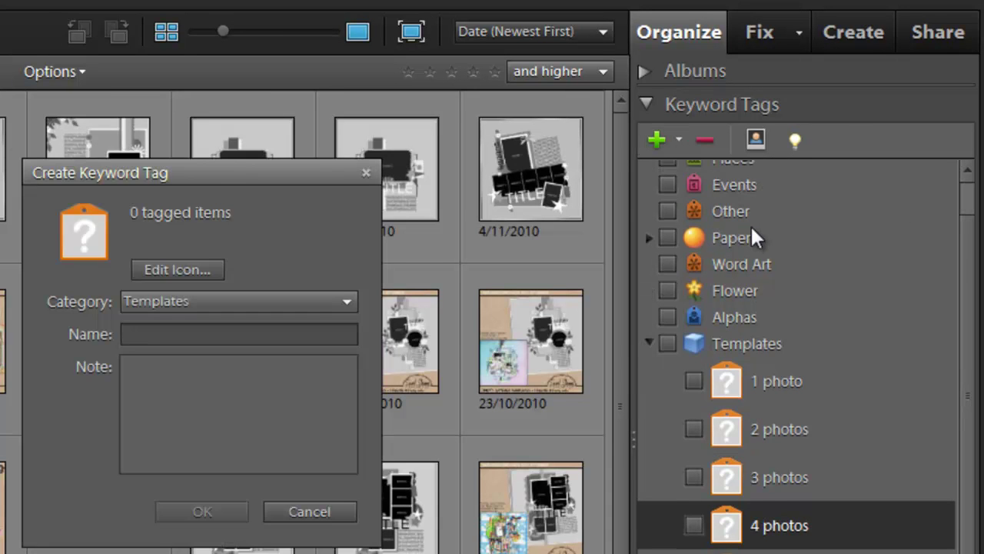
text(5)
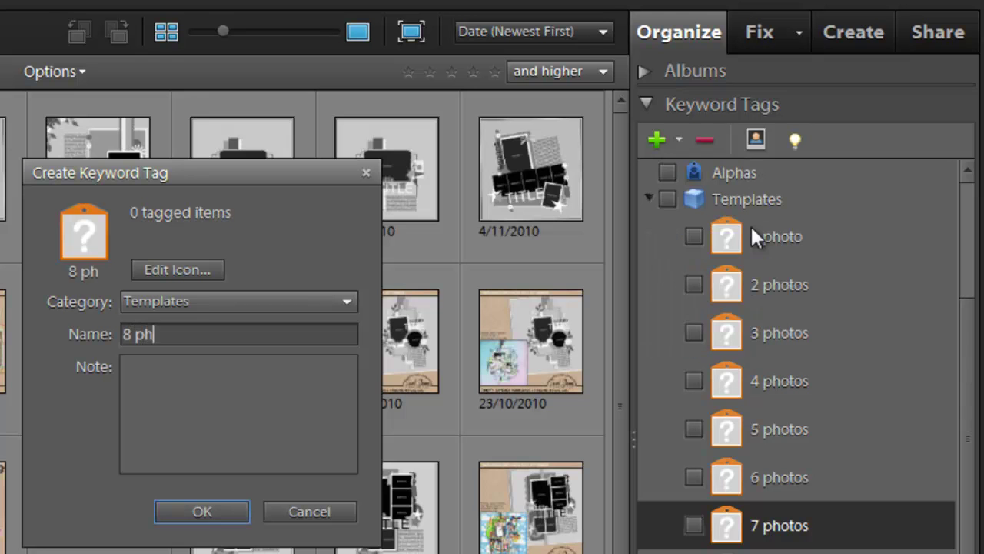
text(otos)
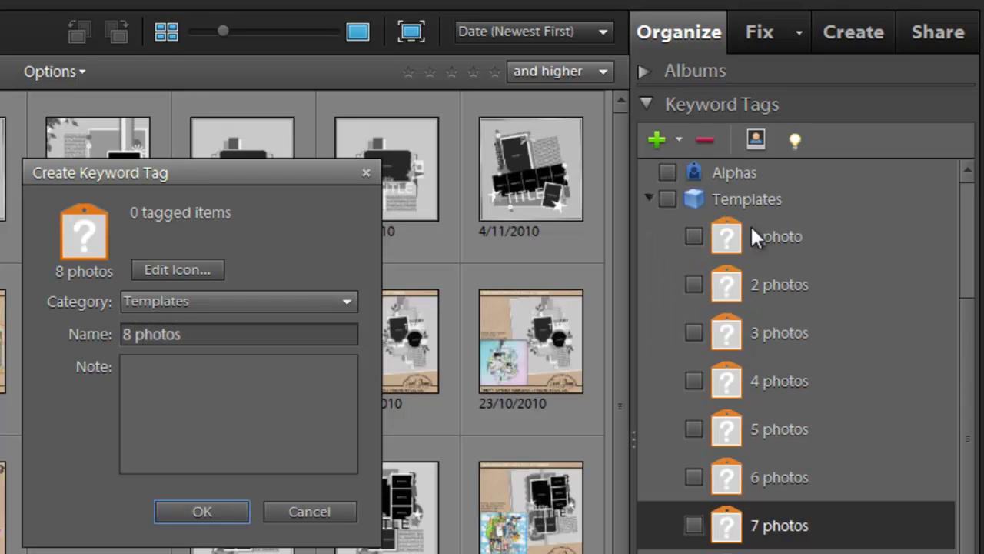
click(202, 511)
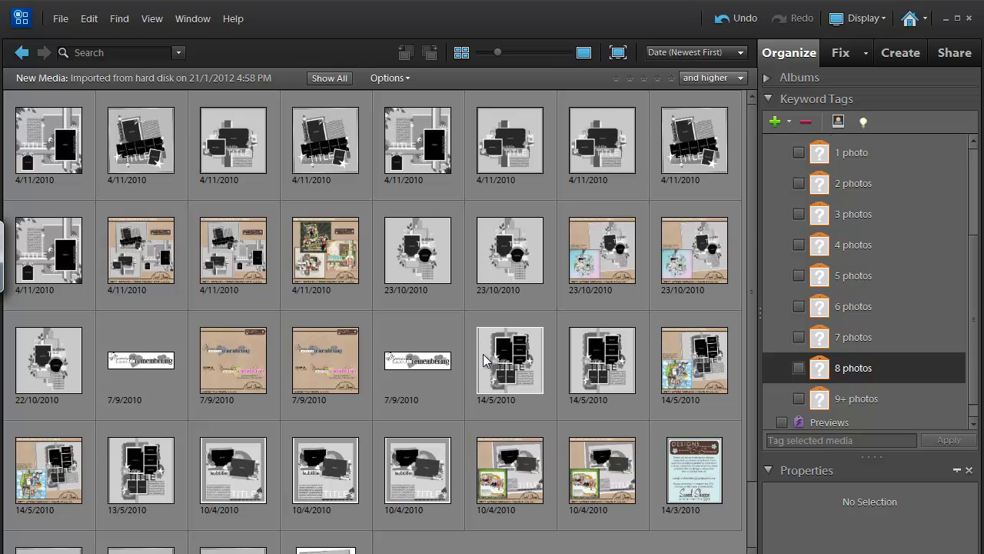
Step: Check file details of the 23/10/2010 and first 4/11/2010 templates for TIFF copies
click(437, 259)
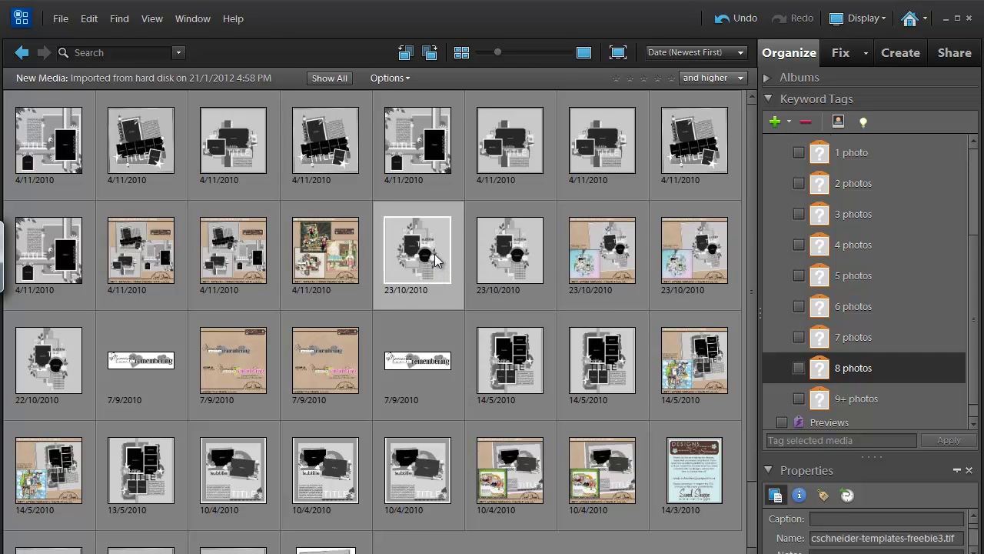
click(44, 145)
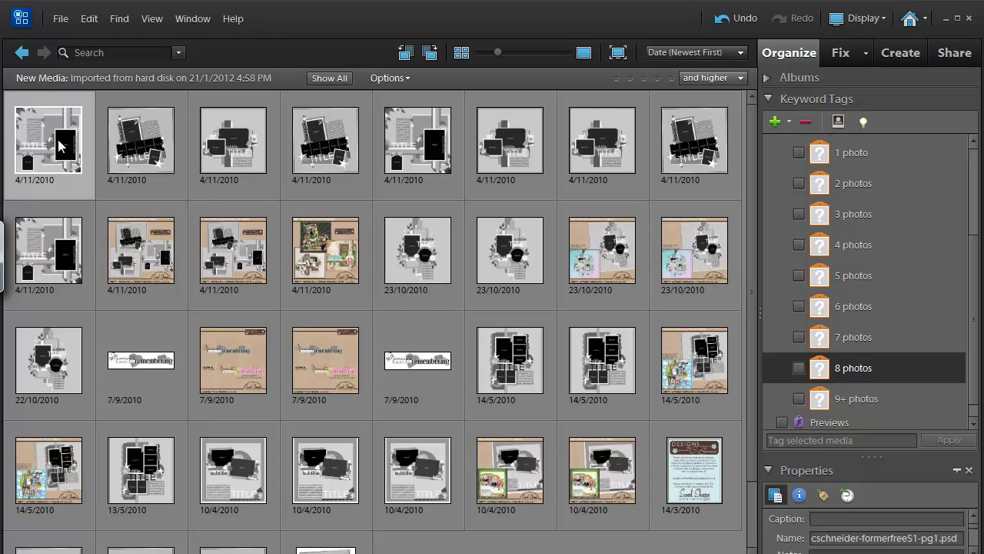
Step: Open the first template layout full size and tag it '1 photo'
double_click(62, 145)
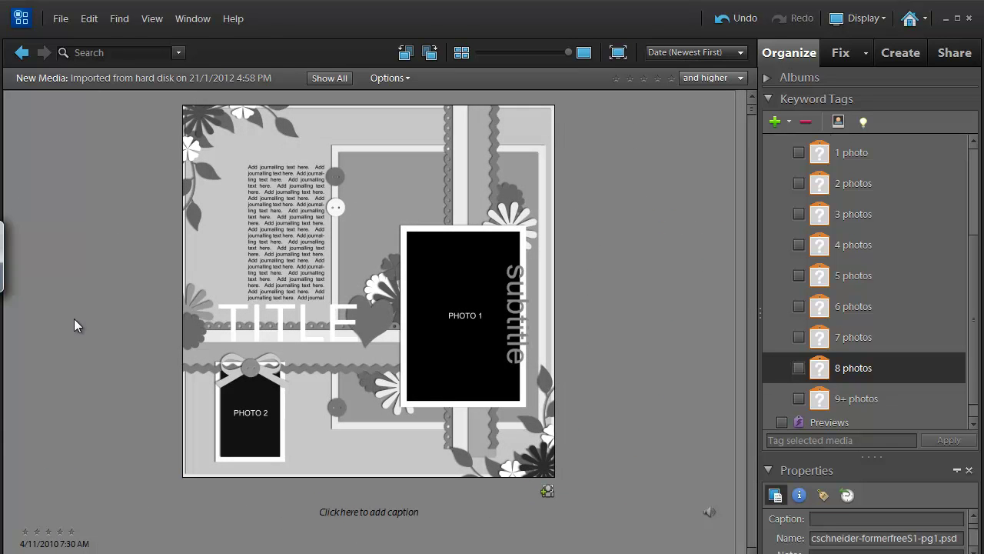
drag(816, 160, 613, 355)
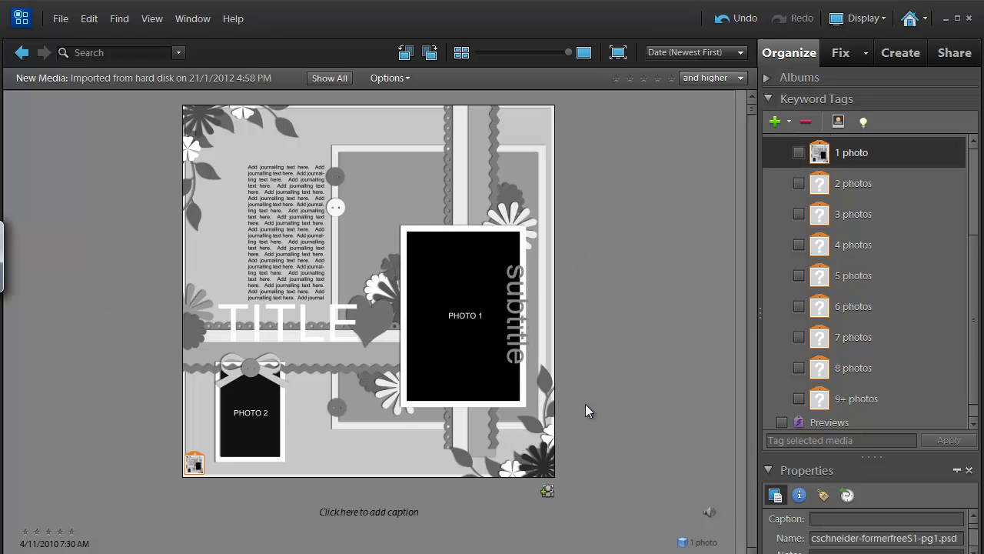
scroll(585, 404, down, 1)
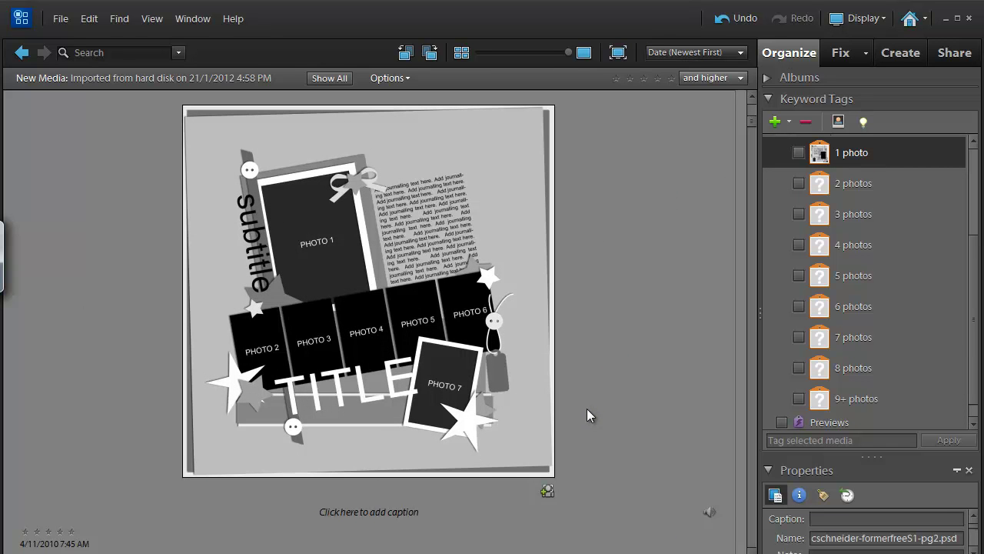
scroll(588, 408, up, 1)
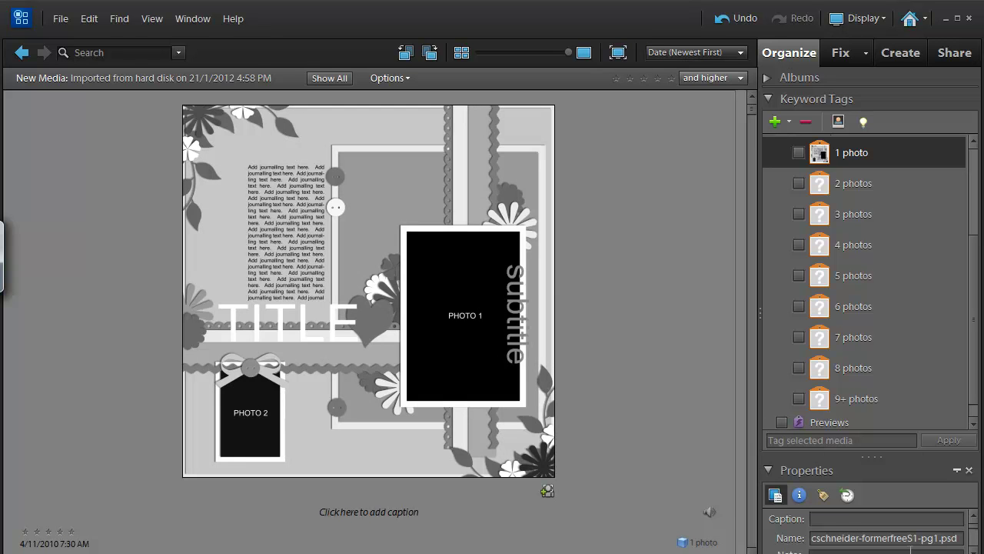
scroll(667, 419, down, 1)
scroll(667, 419, down, 1)
scroll(669, 430, up, 2)
scroll(670, 428, down, 1)
scroll(670, 428, up, 1)
Step: Tag pg2 '7 photos', pg3 '2 photos', folder.jpg 'Previews', then return to the grid
key(Left)
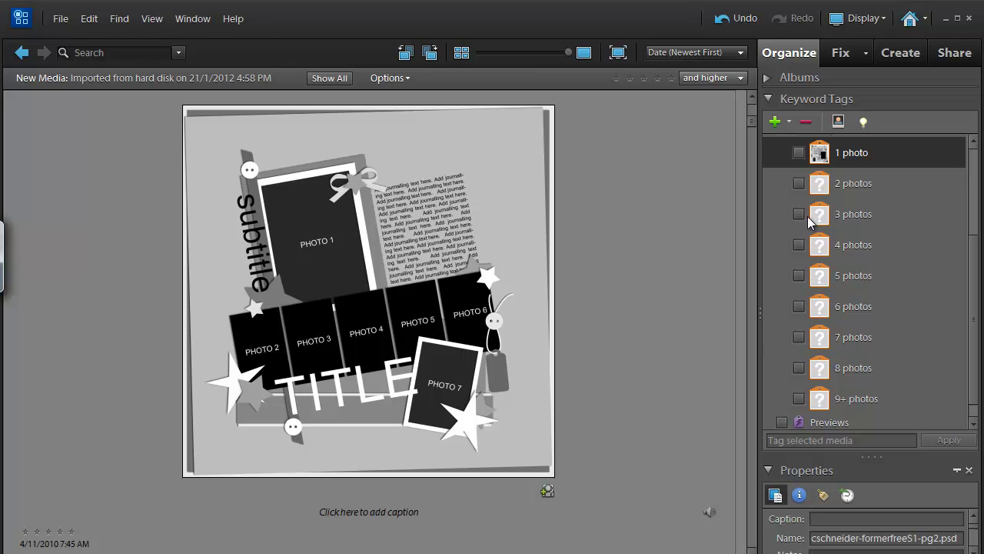
drag(816, 346, 690, 393)
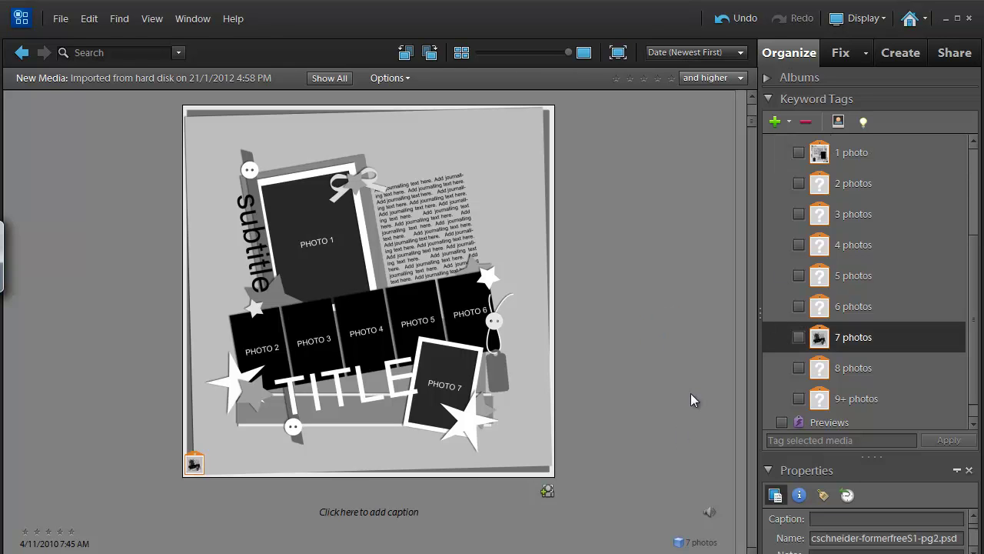
key(Left)
drag(820, 183, 661, 358)
key(Left)
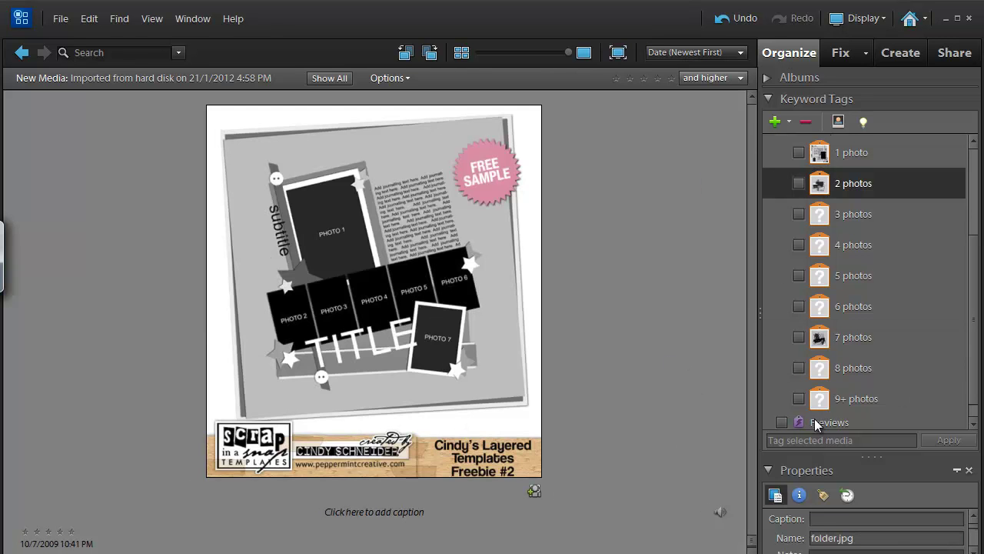
drag(816, 425, 599, 334)
key(Escape)
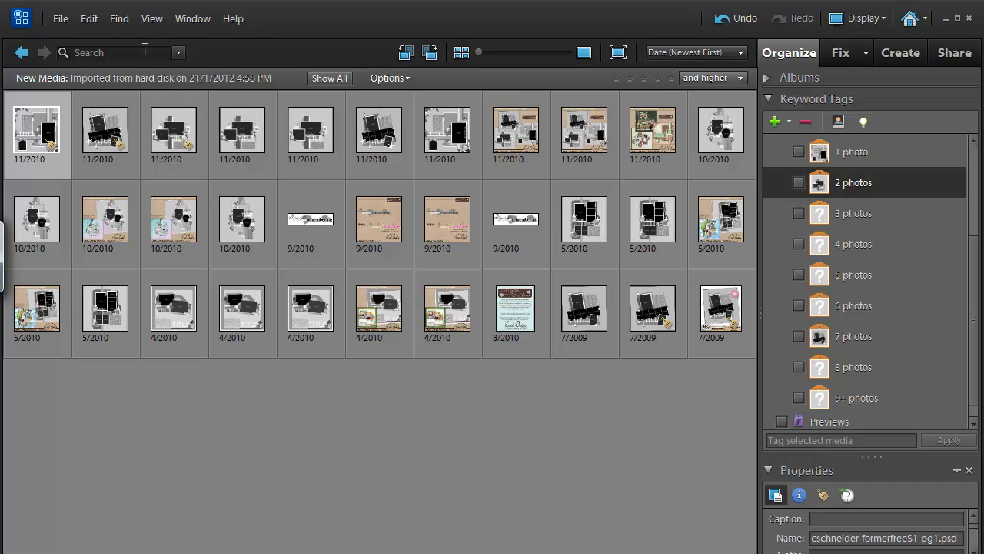
Step: Search by details for files whose filename ends with tif
click(126, 26)
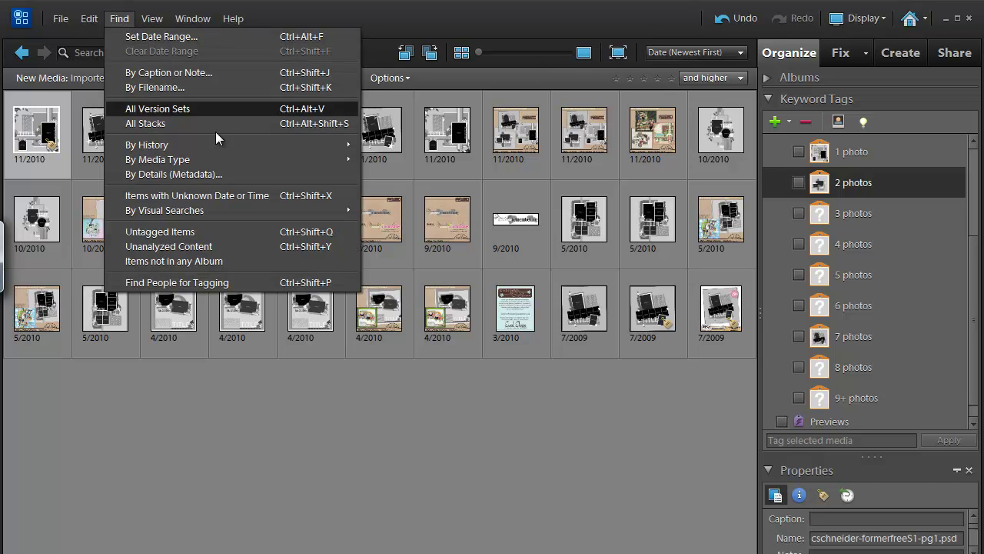
click(240, 174)
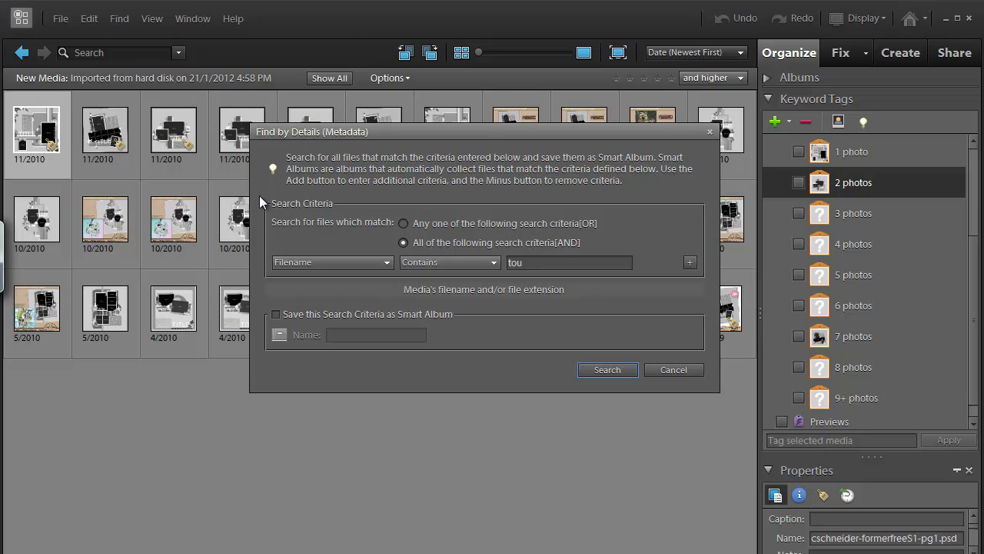
click(493, 265)
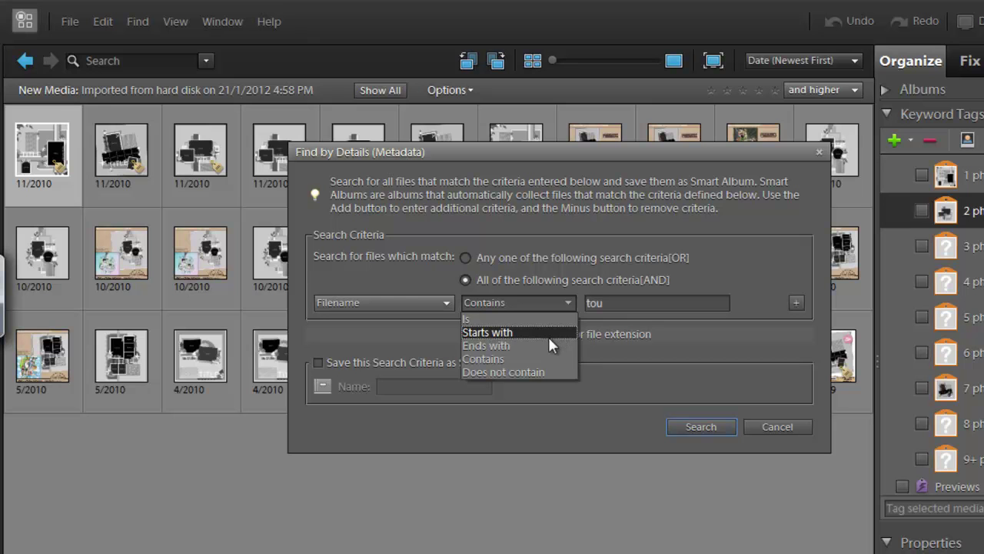
click(548, 345)
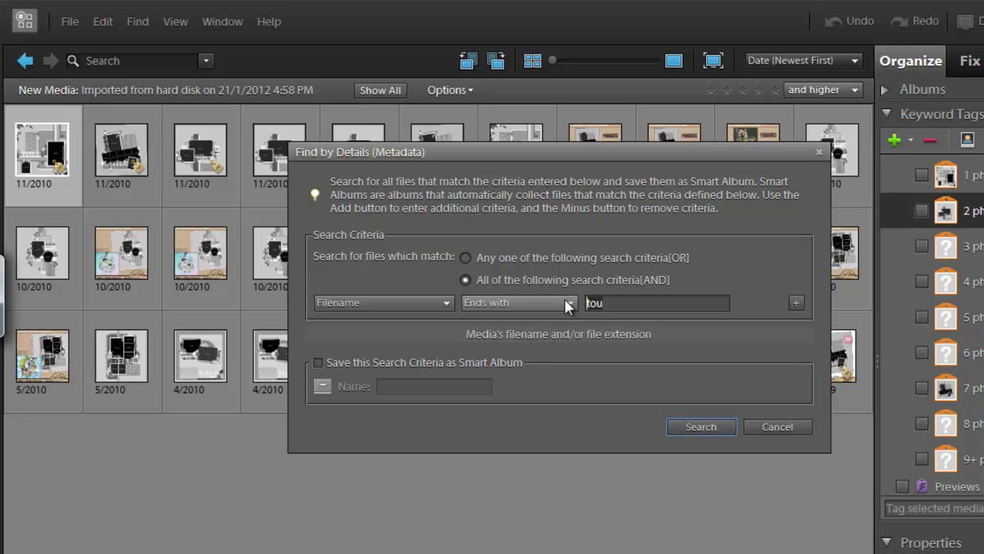
click(695, 427)
Step: Remove the five tif results from the catalog only, keeping them on disk
drag(464, 252, 5, 131)
key(Delete)
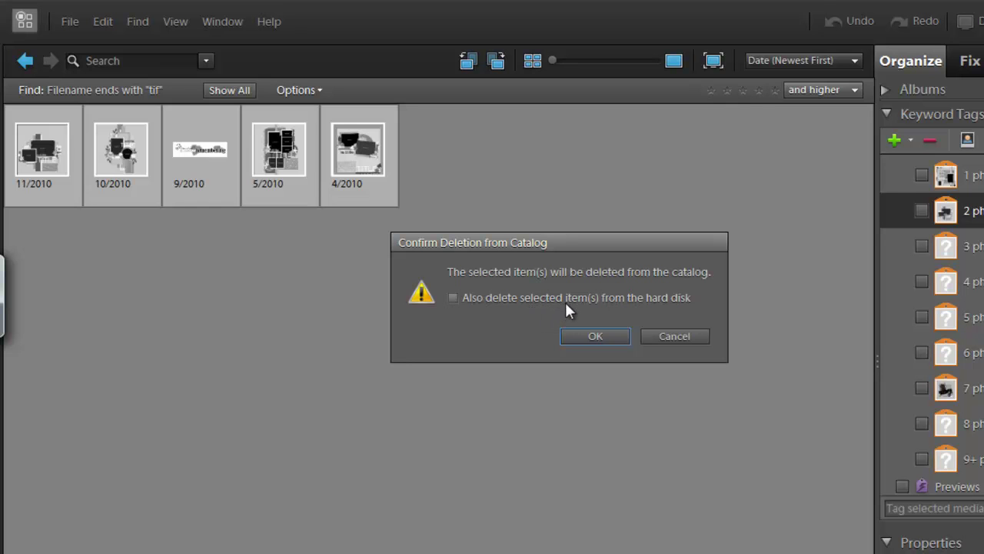
click(599, 338)
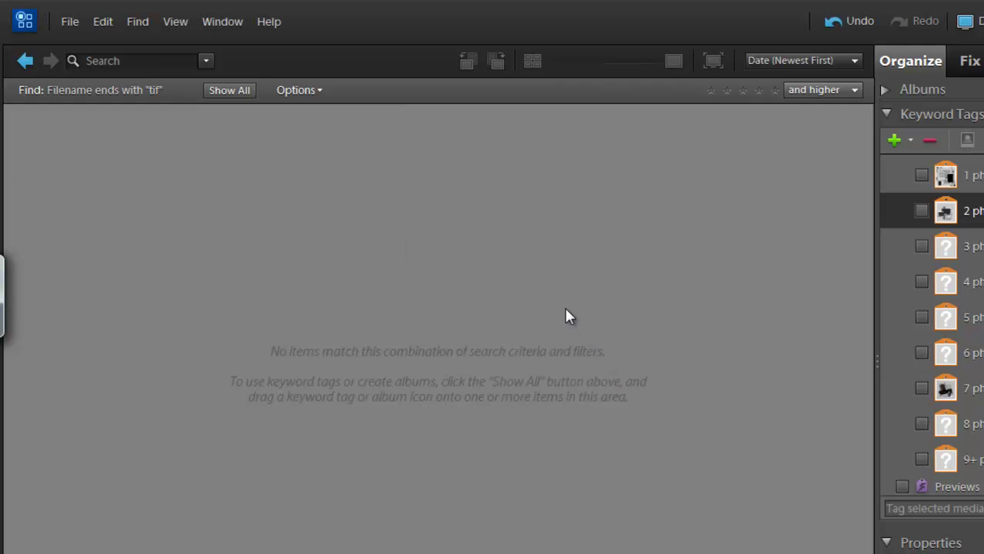
Step: Back in the imported media, tag the three preview and sample sheets as Previews
click(25, 61)
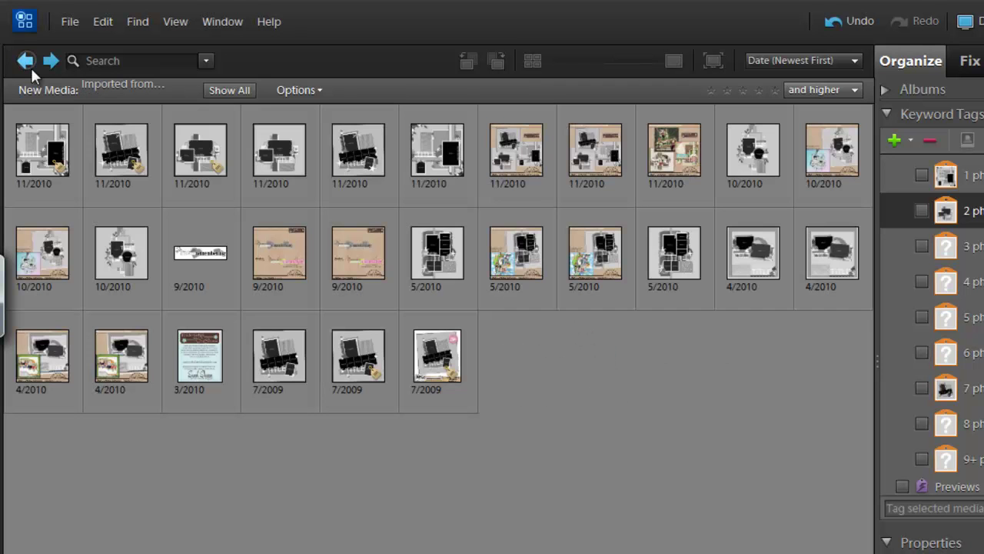
double_click(54, 154)
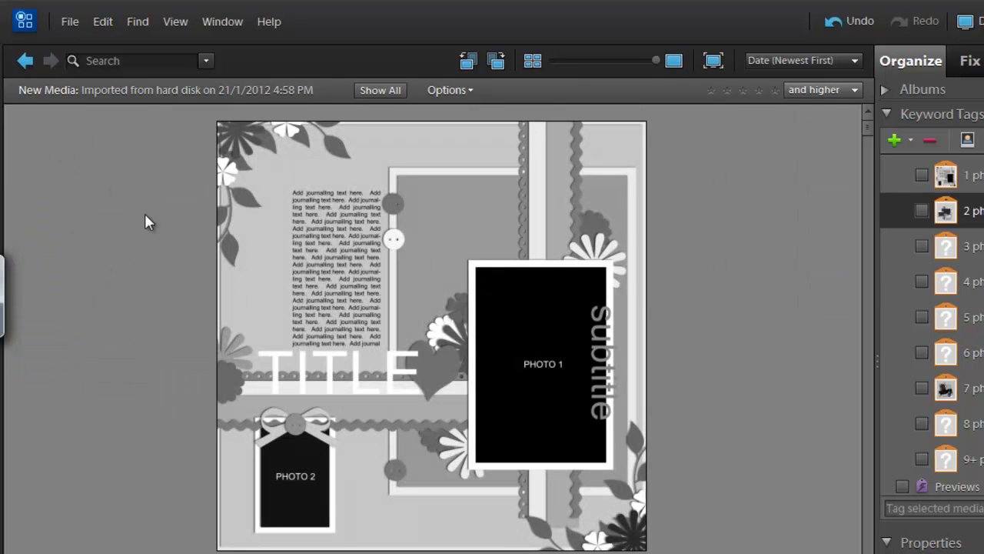
scroll(865, 291, down, 2)
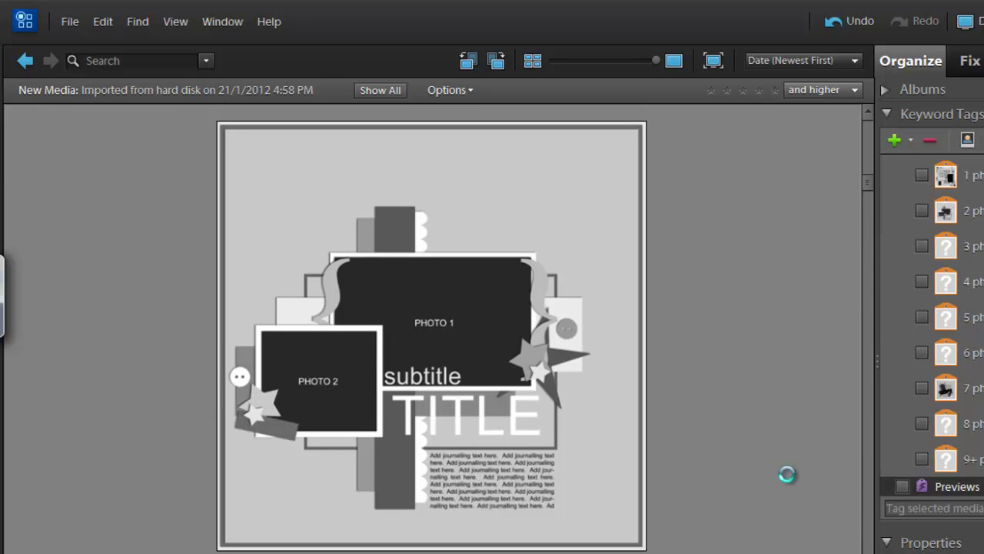
scroll(802, 469, down, 1)
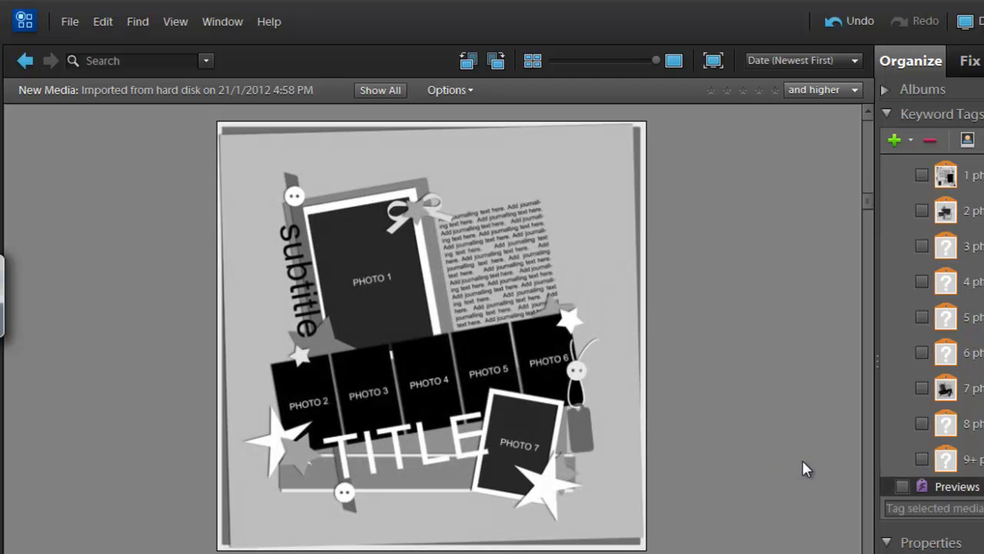
scroll(547, 253, down, 2)
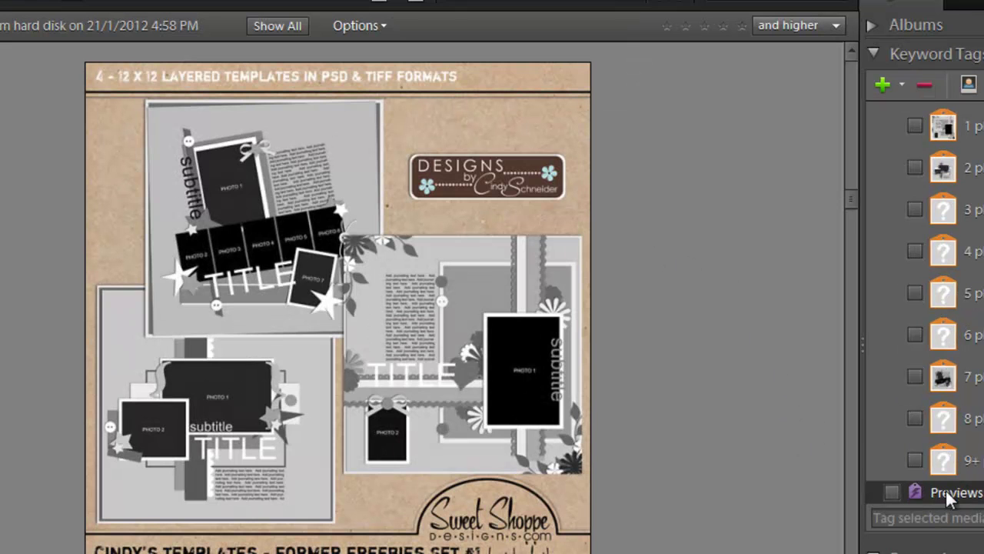
drag(946, 495, 797, 496)
drag(953, 484, 866, 498)
scroll(866, 498, down, 1)
drag(934, 485, 759, 488)
Step: Tag the freebie3 template with '2 photos'
scroll(853, 499, down, 1)
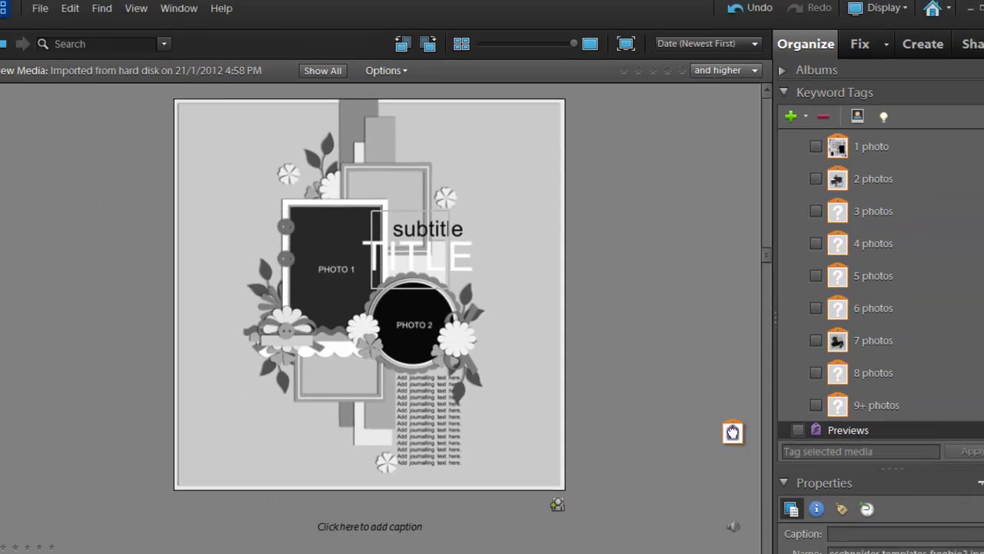
scroll(811, 519, down, 1)
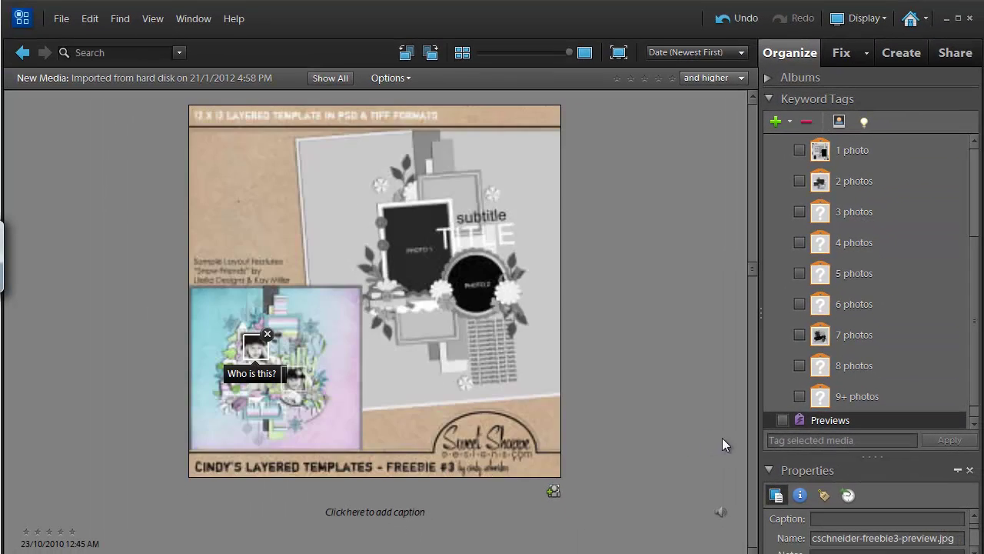
scroll(822, 427, up, 1)
drag(829, 188, 608, 257)
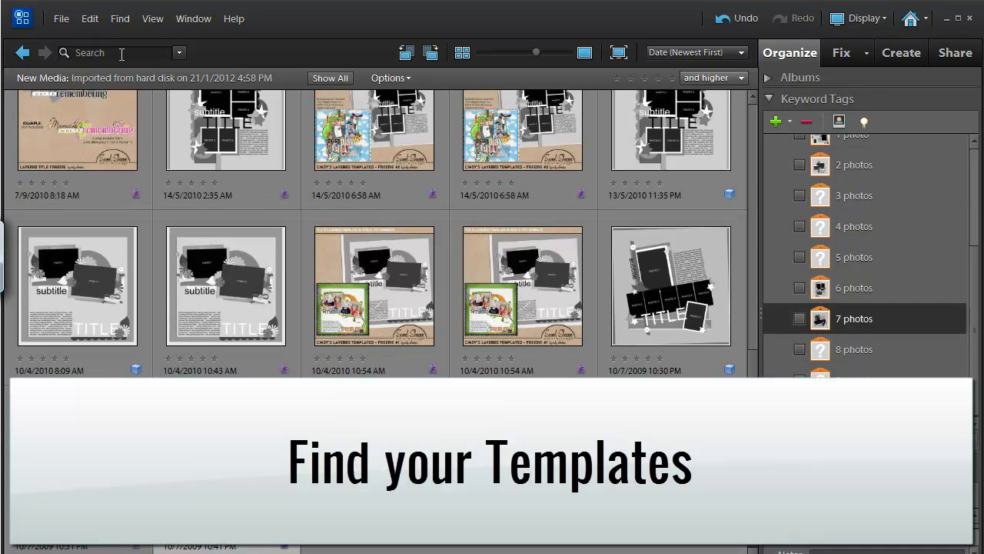
Step: Show all items, expand the Templates tag, and try then clear the '1 photo' filter
click(331, 77)
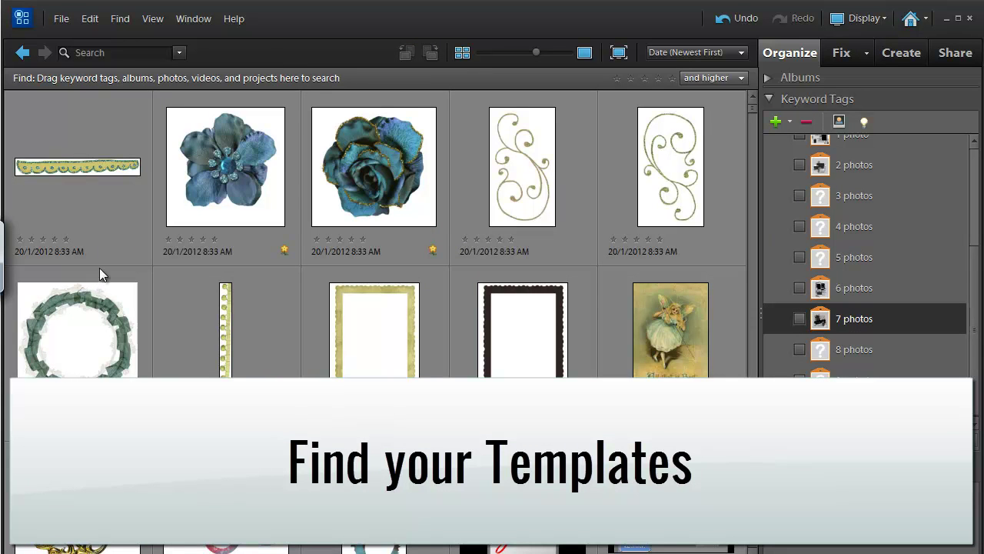
drag(969, 269, 973, 176)
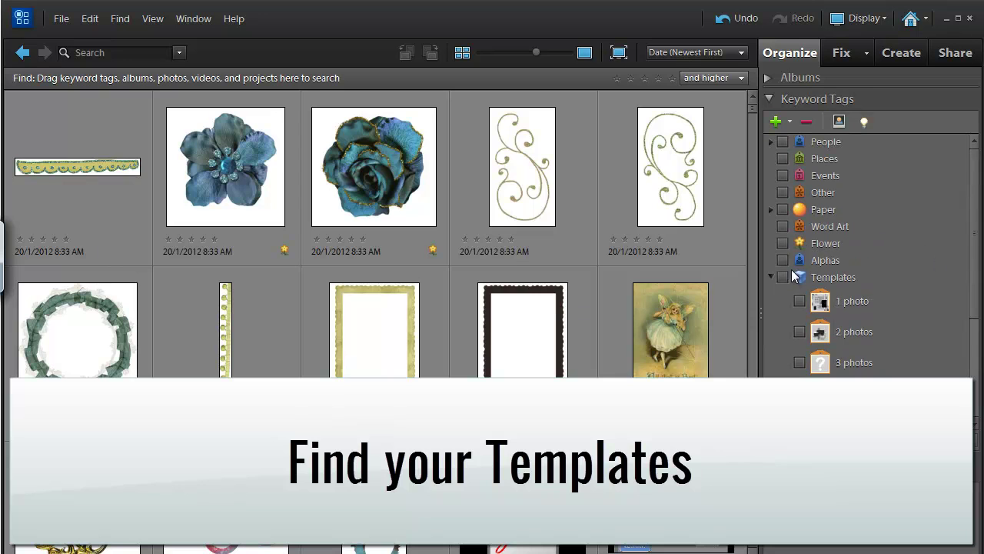
click(771, 278)
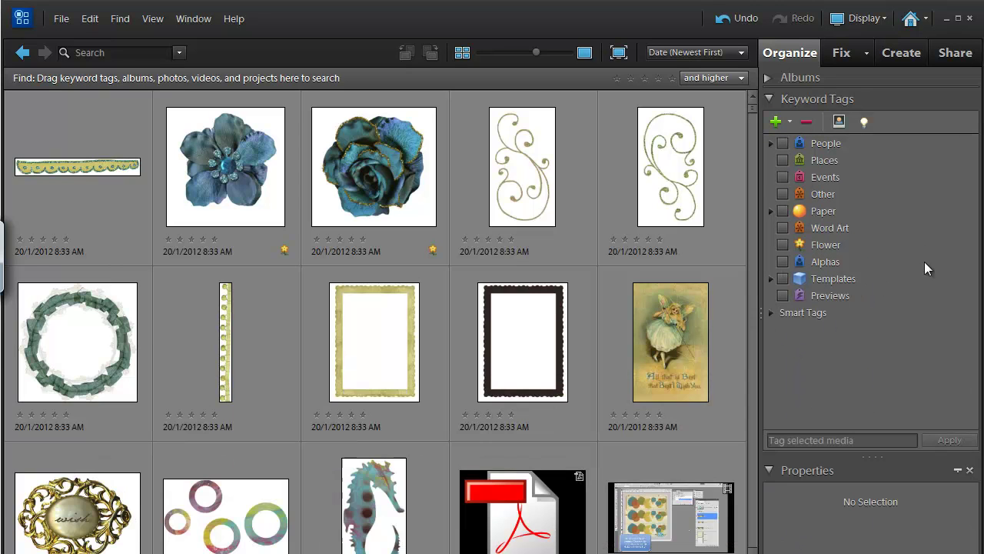
click(772, 278)
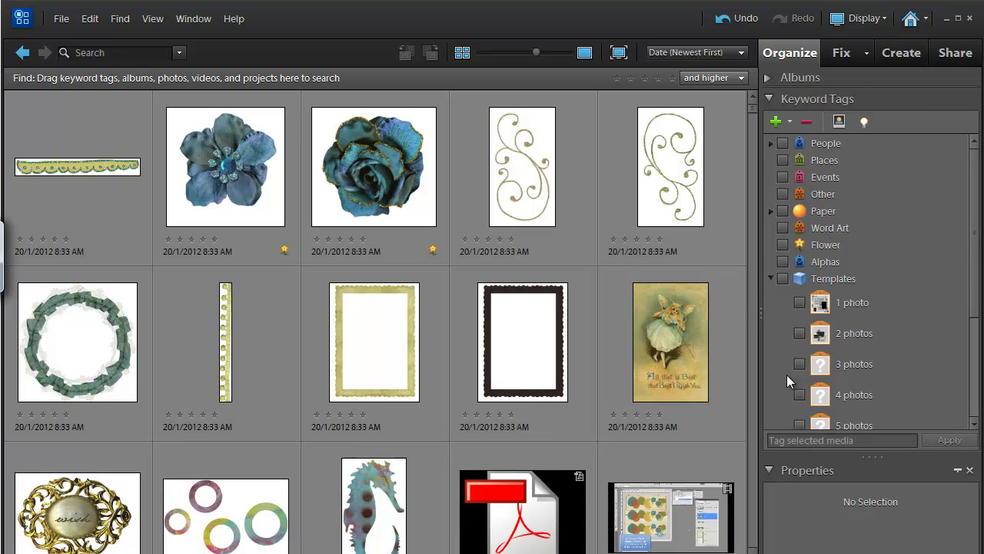
click(800, 303)
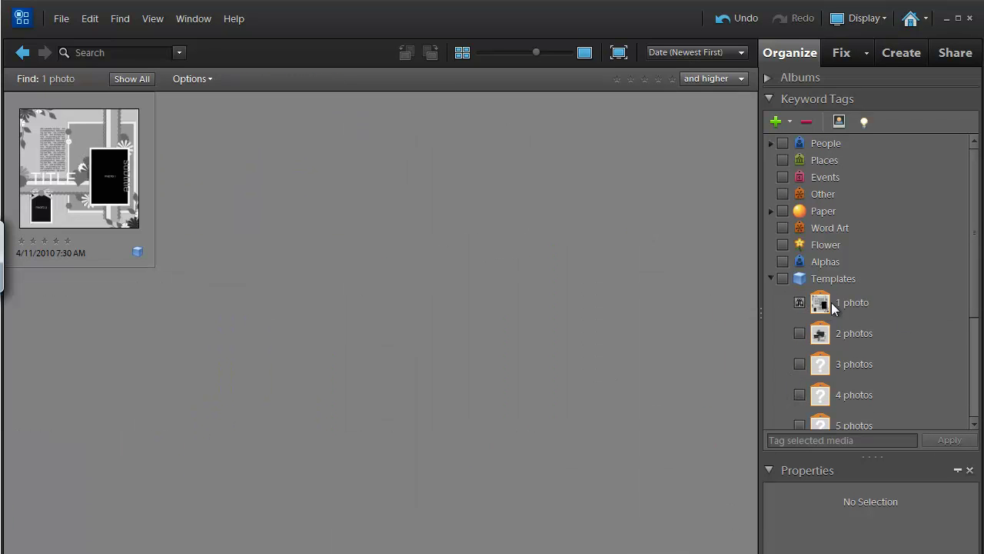
click(800, 302)
Step: Filter by '6 photos' and '7 photos', clear them, then show all Templates-tagged items
drag(974, 325, 978, 375)
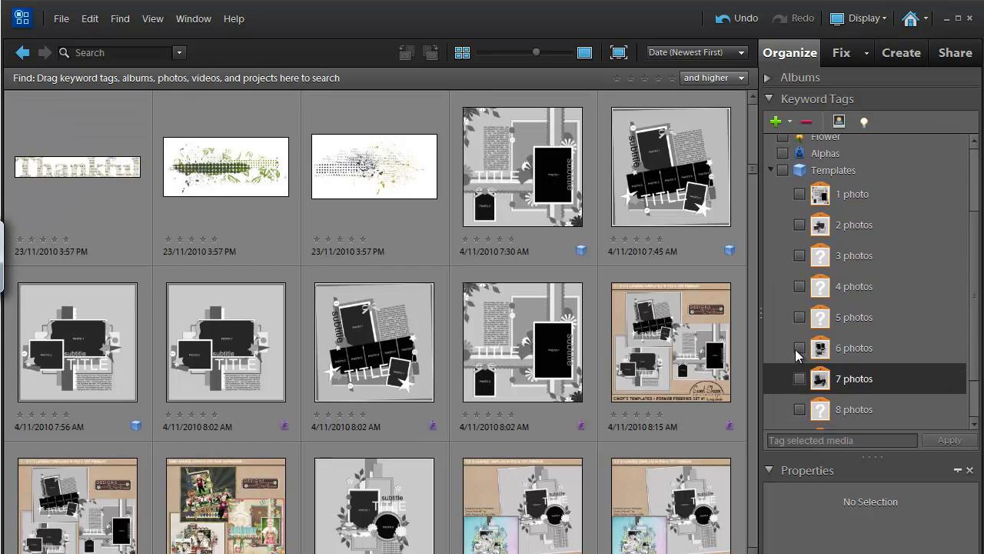
click(799, 348)
click(799, 378)
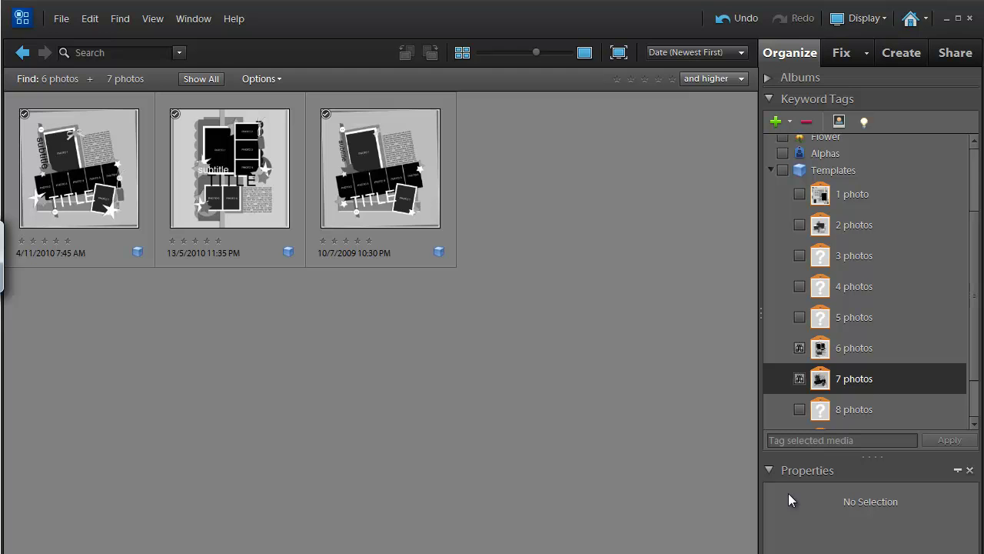
click(800, 348)
click(799, 378)
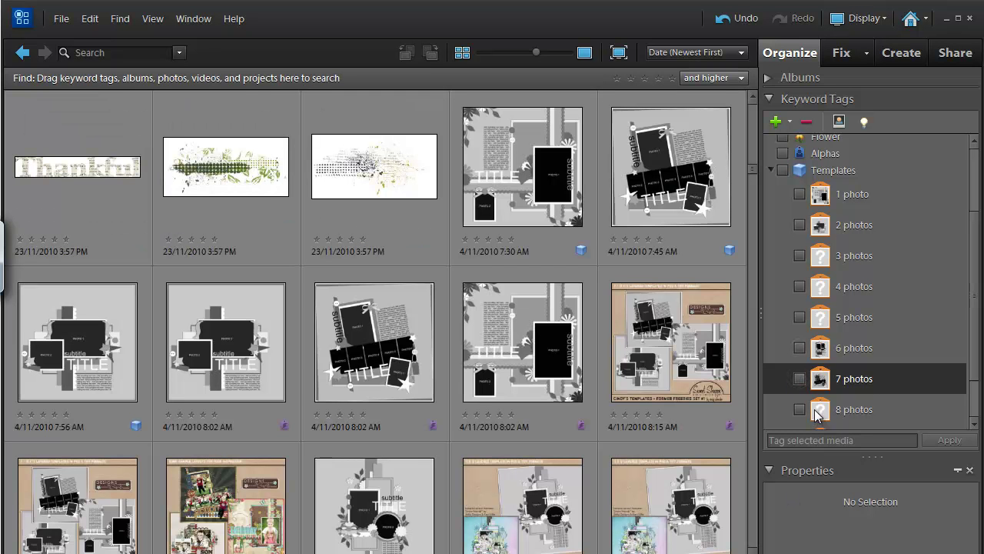
click(783, 171)
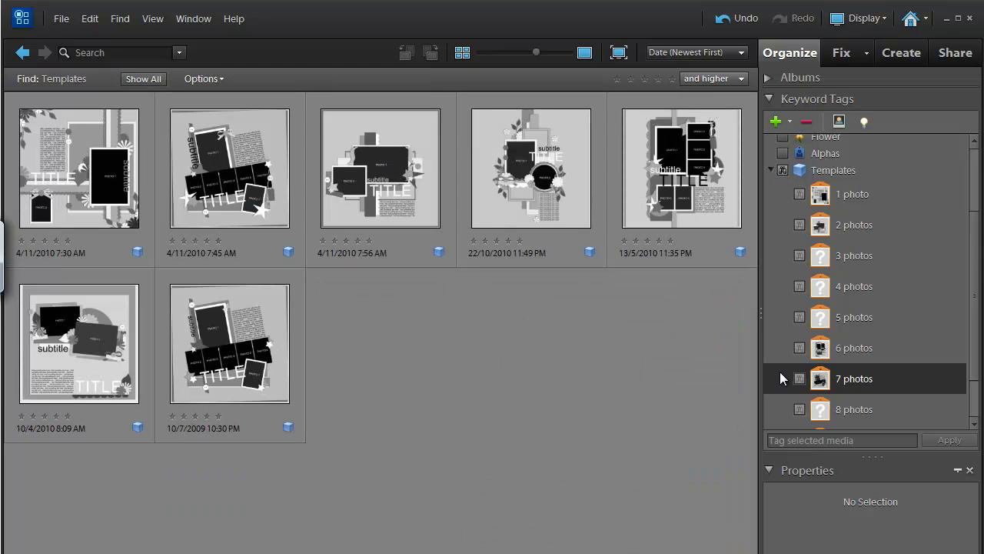